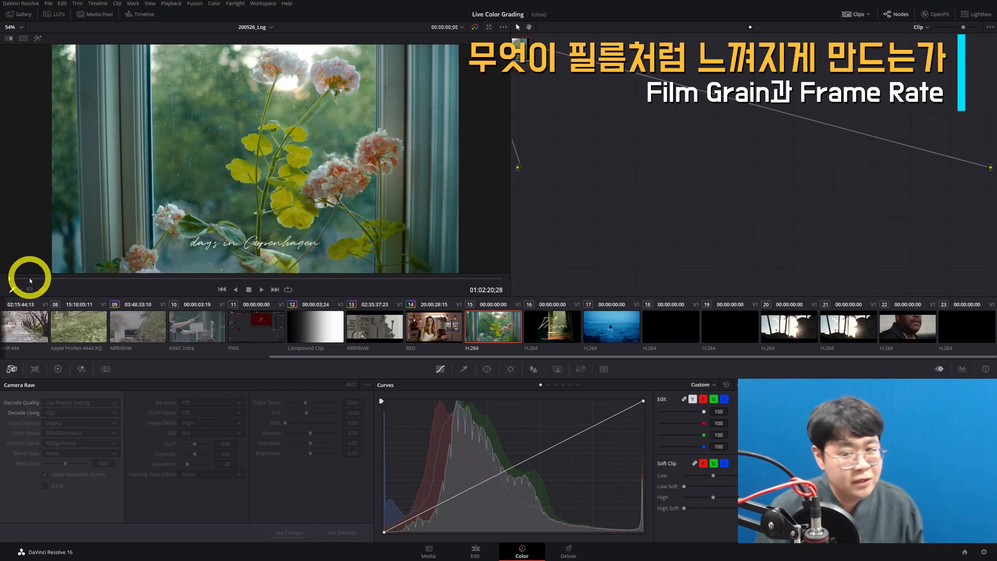
Show the video scopes, scrub the Copenhagen clip to the statue shot and save the project.
{"action": "left_click_drag", "start_coordinate": [962, 29], "coordinate": [938, 30]}
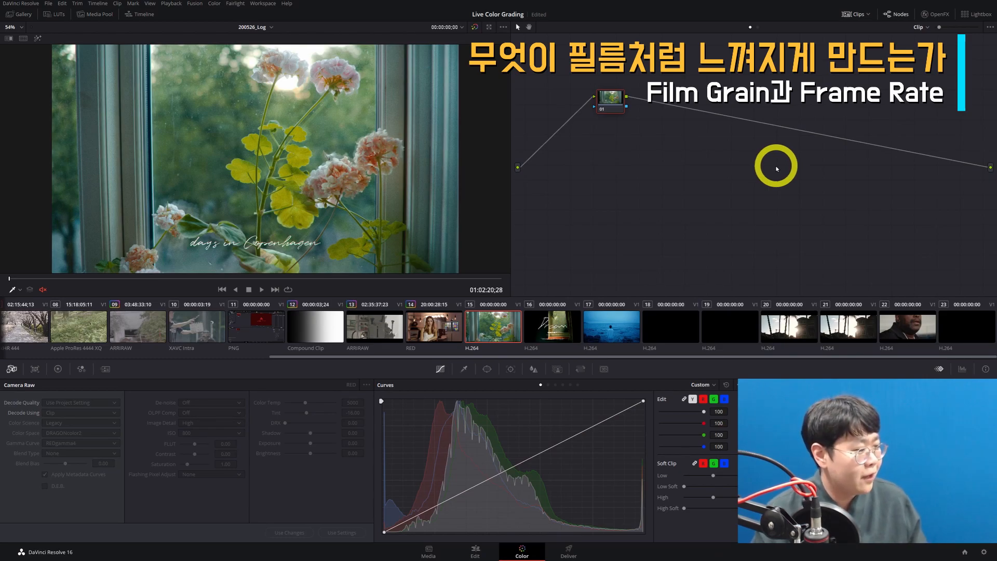
{"action": "key", "text": "ctrl+shift+w"}
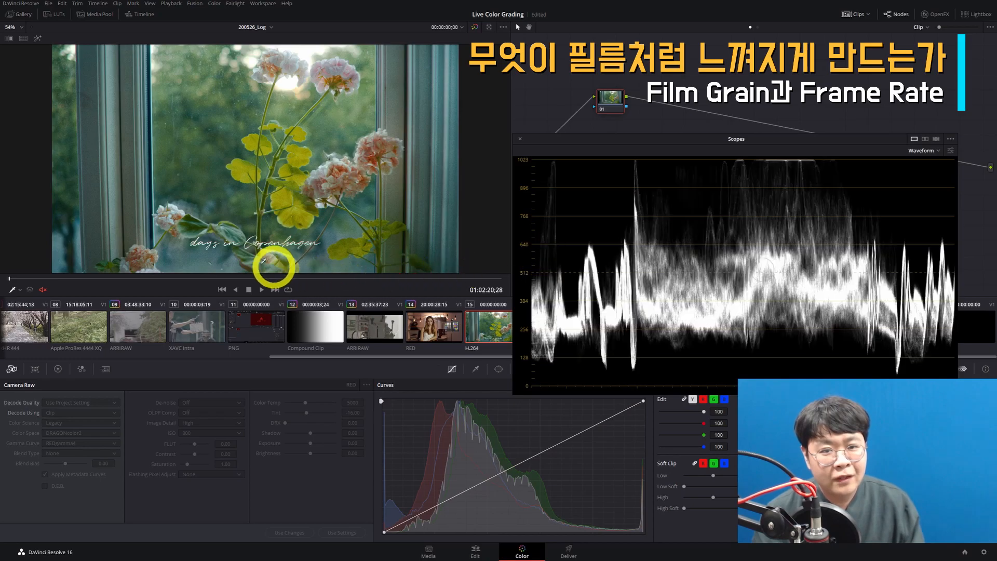
{"action": "left_click", "coordinate": [78, 283]}
{"action": "left_click_drag", "start_coordinate": [80, 289], "coordinate": [138, 289]}
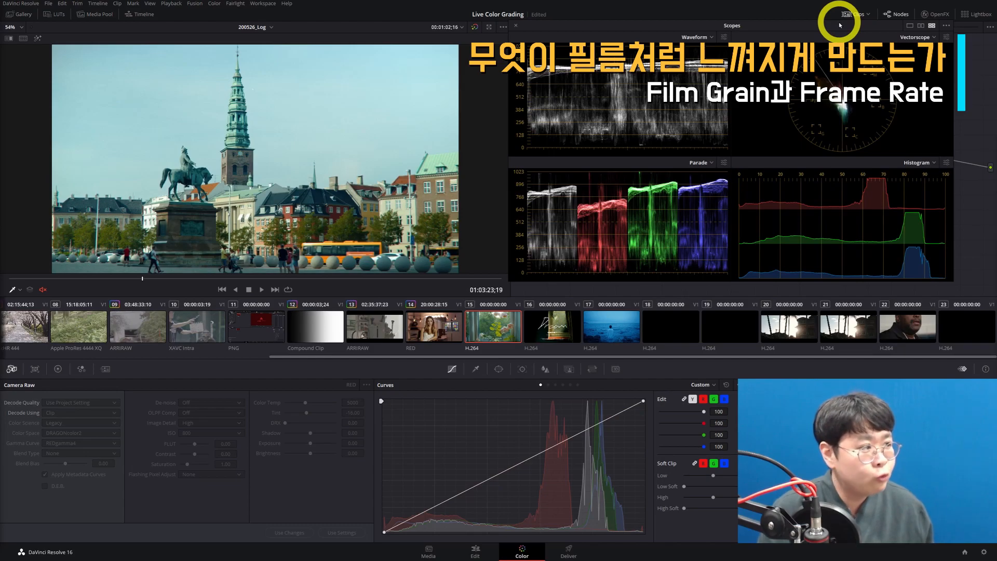
{"action": "key", "text": "ctrl+s"}
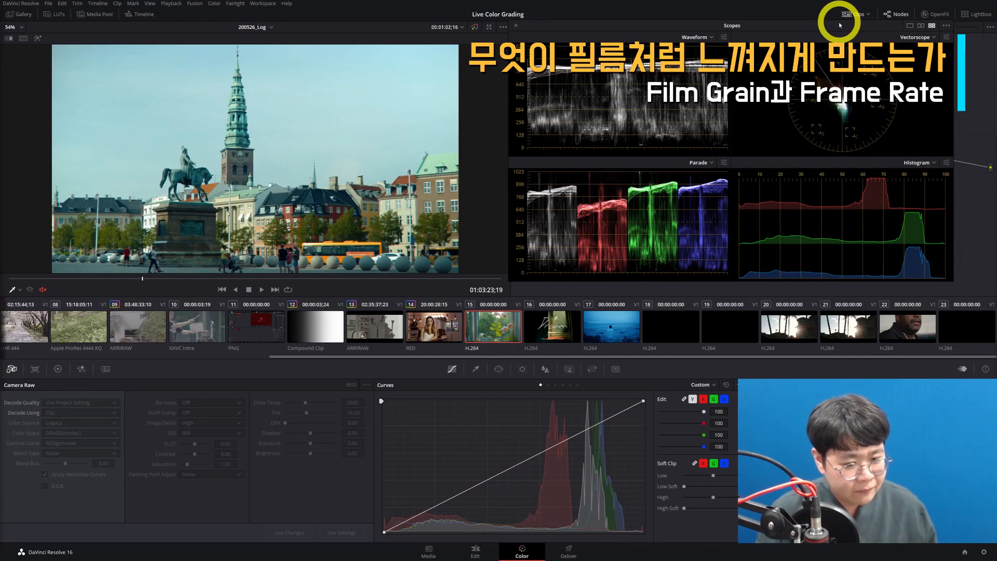
Compare the RED portrait, the ARRIRAW workshop and the Copenhagen clips on the scopes, and close the scopes.
{"action": "left_click", "coordinate": [367, 334]}
{"action": "left_click", "coordinate": [435, 331]}
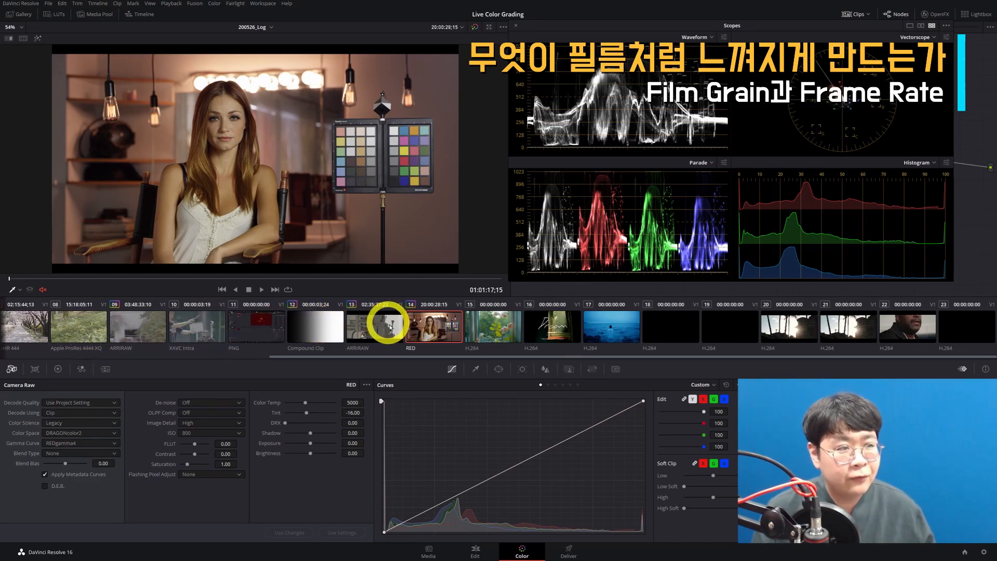
{"action": "left_click", "coordinate": [376, 336]}
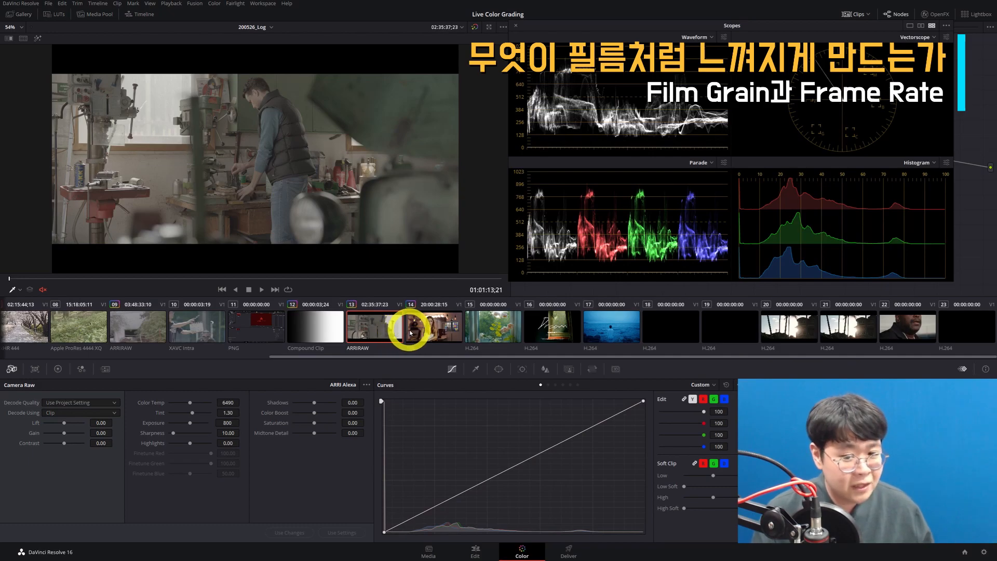
{"action": "left_click", "coordinate": [482, 331]}
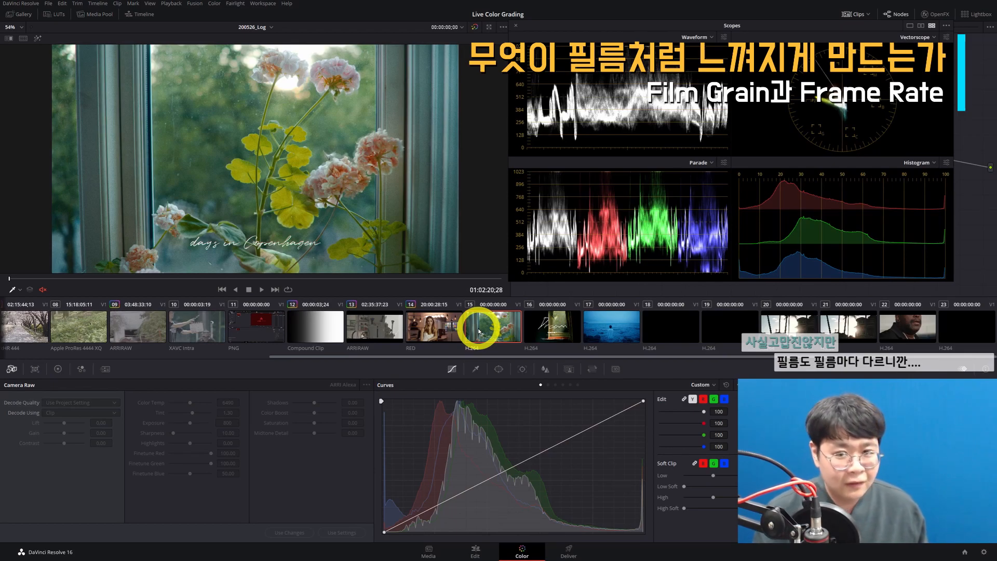
{"action": "left_click", "coordinate": [516, 26]}
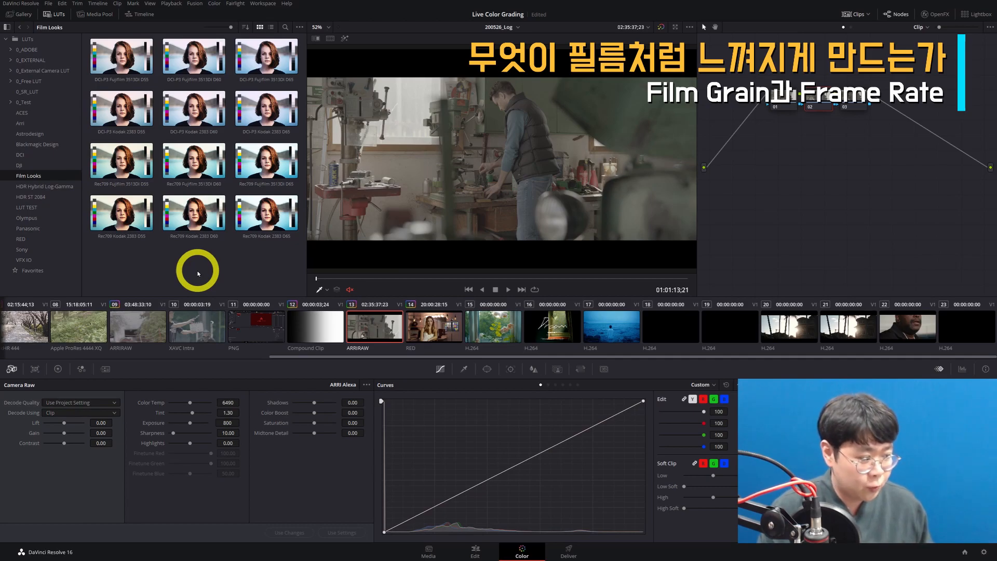
Apply the DCI-P3 Fujifilm 3513DI D55 film look to node 02 of the ARRIRAW workshop clip and compare the image with and without it.
{"action": "double_click", "coordinate": [139, 80]}
{"action": "left_click", "coordinate": [753, 148]}
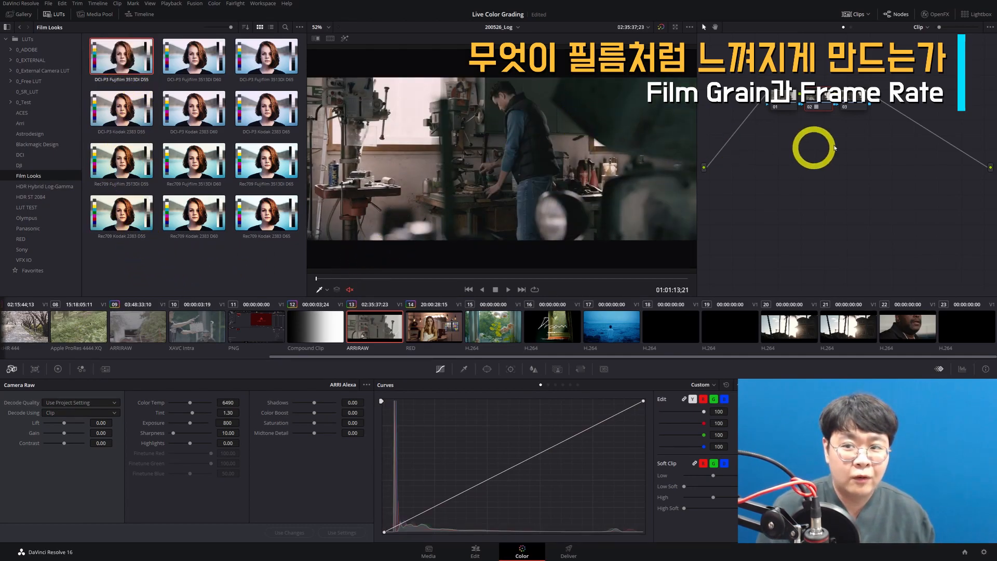
{"action": "key", "text": "ctrl+d"}
{"action": "key", "text": "ctrl+d"}
{"action": "key", "text": "ctrl+d"}
{"action": "key", "text": "ctrl+d"}
{"action": "key", "text": "ctrl+d"}
Try the DCI-P3 Fujifilm 3513DI and Kodak 2383 film looks on the workshop clip while watching the video scopes.
{"action": "key", "text": "ctrl+shift+w"}
{"action": "left_click_drag", "start_coordinate": [708, 30], "coordinate": [489, 287]}
{"action": "left_click", "coordinate": [178, 56]}
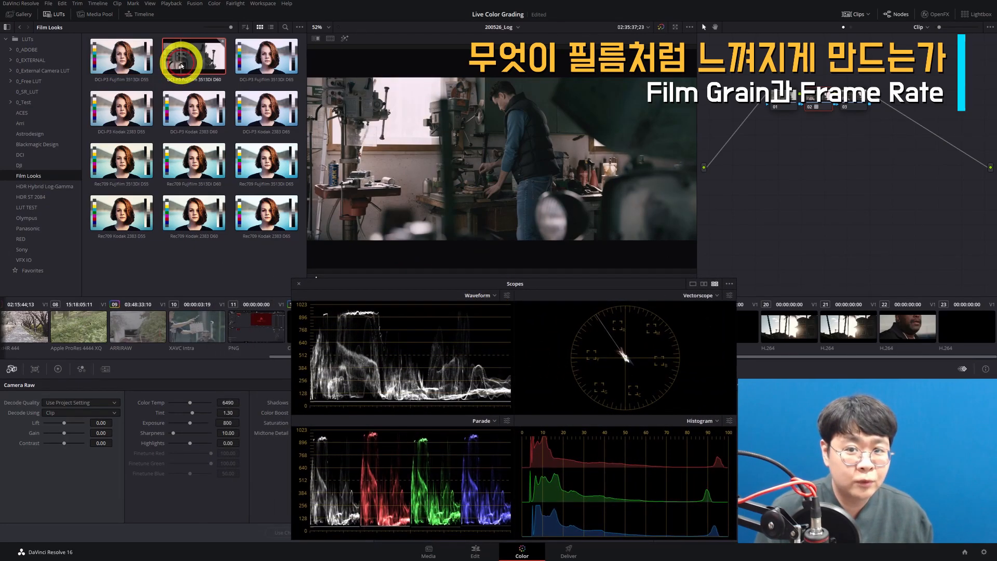
{"action": "left_click", "coordinate": [275, 60]}
{"action": "left_click", "coordinate": [120, 110]}
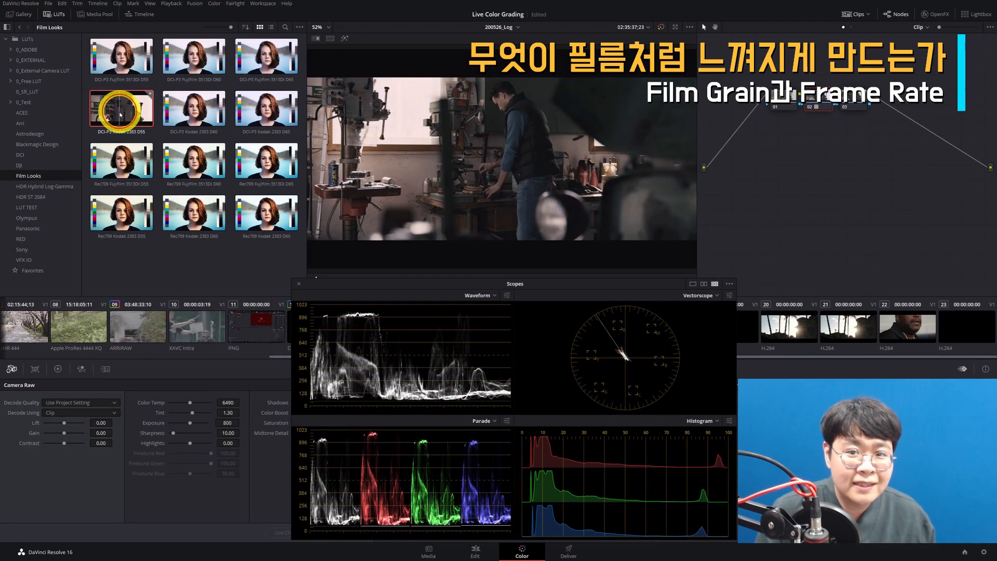
{"action": "left_click", "coordinate": [115, 52]}
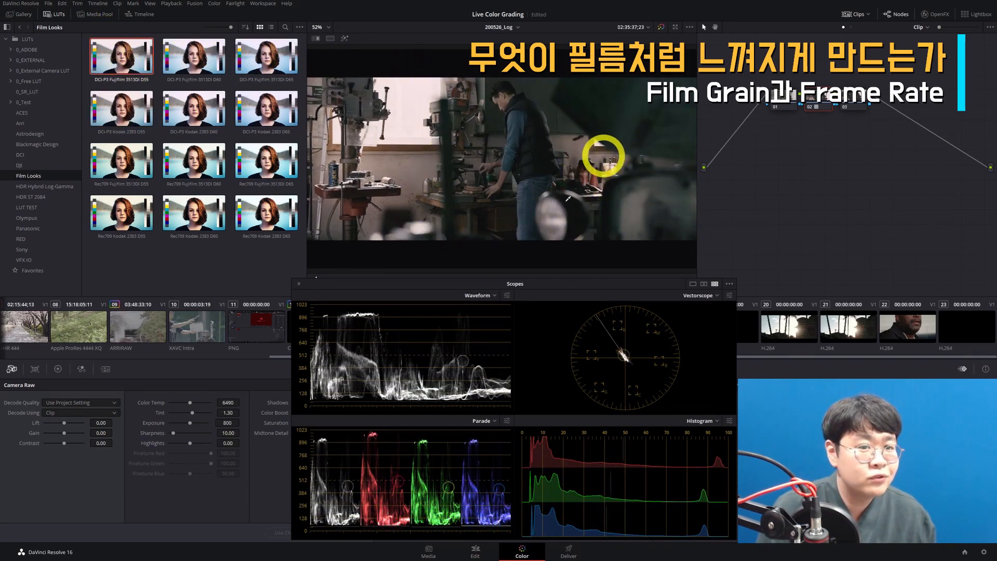
{"action": "left_click", "coordinate": [117, 106]}
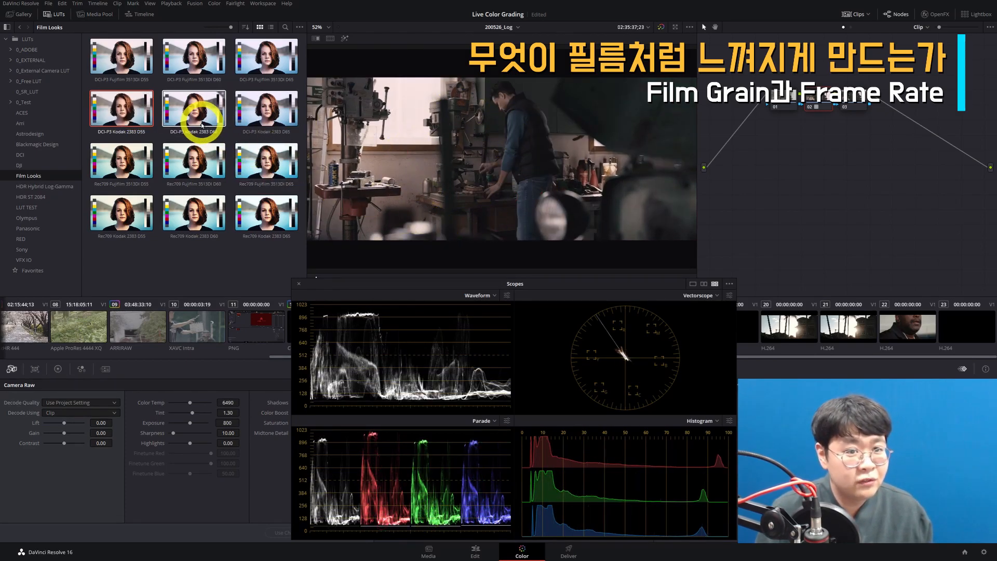
Audition the Rec709 film looks on the workshop clip, settle on Rec709 Kodak 2383 D55 and close the scopes.
{"action": "left_click", "coordinate": [134, 171]}
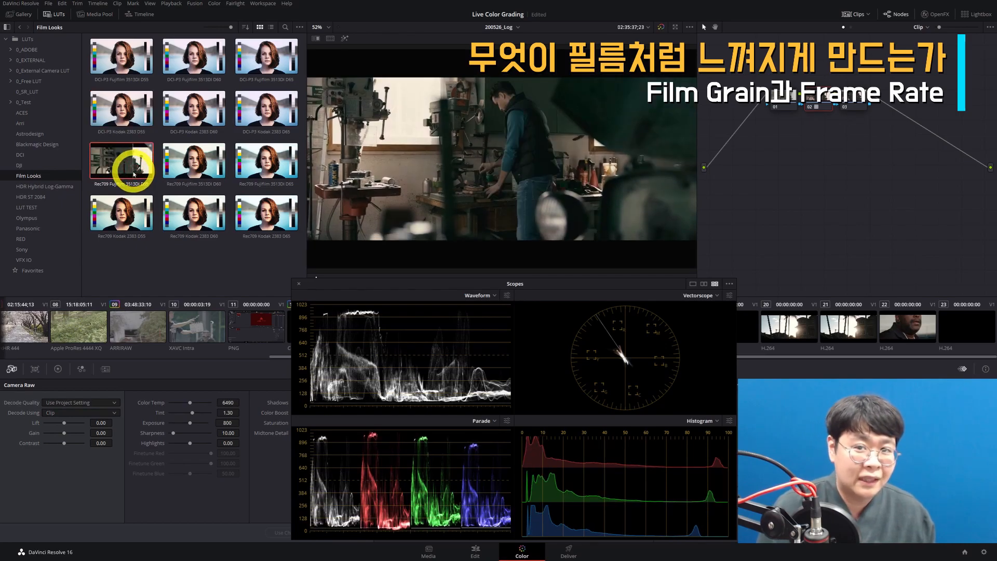
{"action": "left_click", "coordinate": [113, 213]}
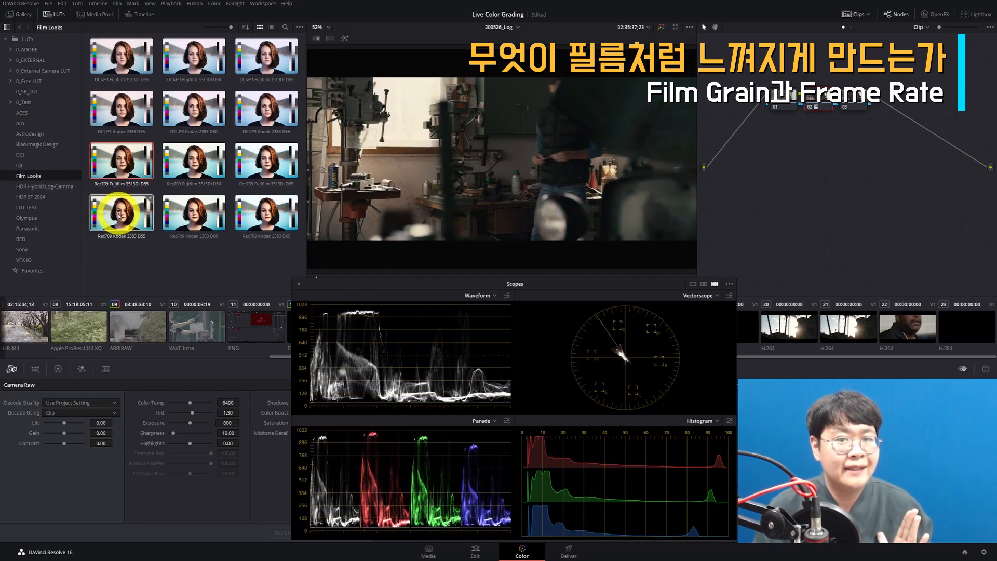
{"action": "left_click", "coordinate": [266, 221]}
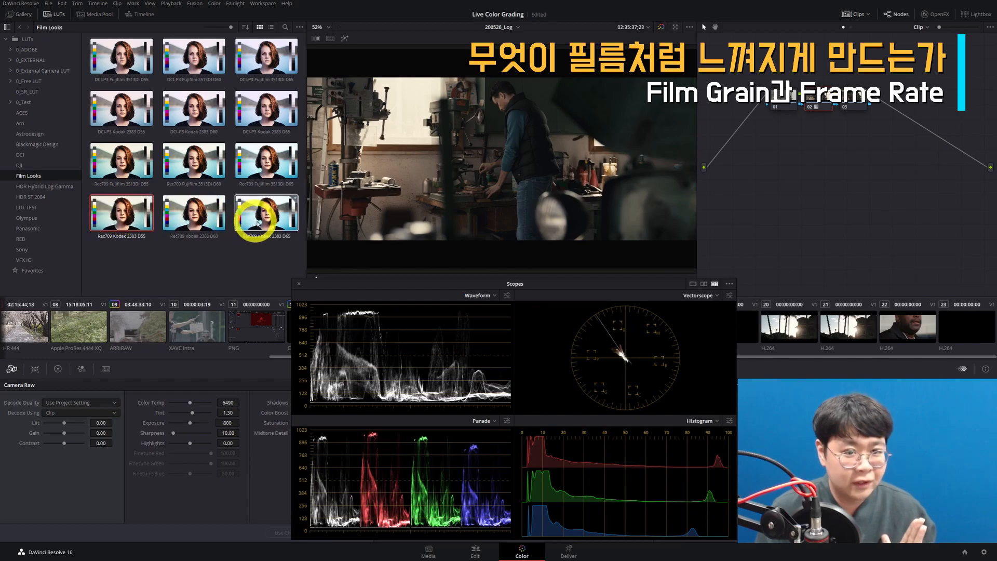
{"action": "left_click", "coordinate": [144, 223]}
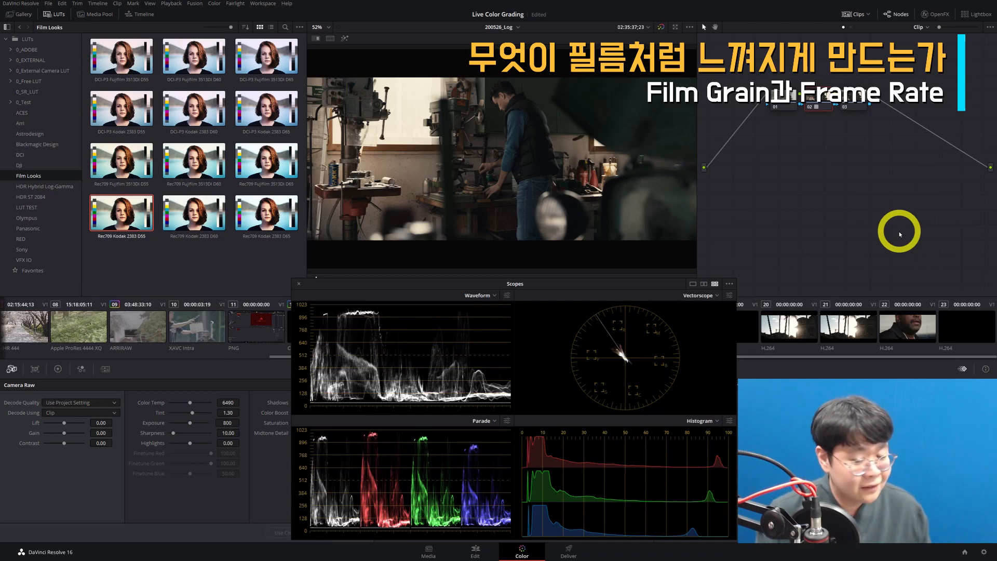
{"action": "left_click", "coordinate": [299, 284]}
Examine the grain in the sky shot of the Copenhagen clip at high magnification and return to the full frame.
{"action": "left_click", "coordinate": [550, 325]}
{"action": "left_click_drag", "start_coordinate": [397, 278], "coordinate": [422, 278]}
{"action": "left_click", "coordinate": [499, 321]}
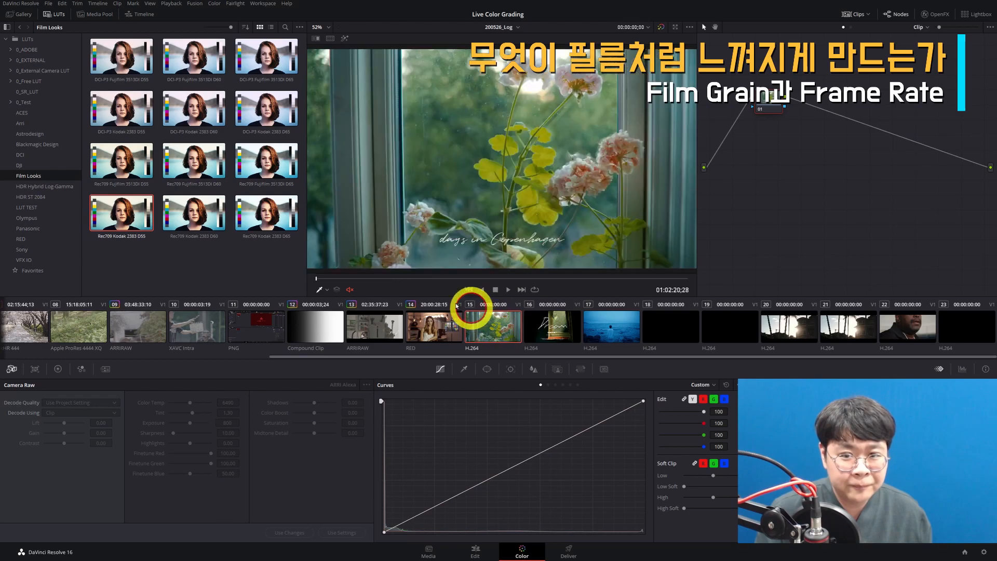
{"action": "scroll", "coordinate": [458, 165], "scroll_direction": "up", "scroll_amount": 4}
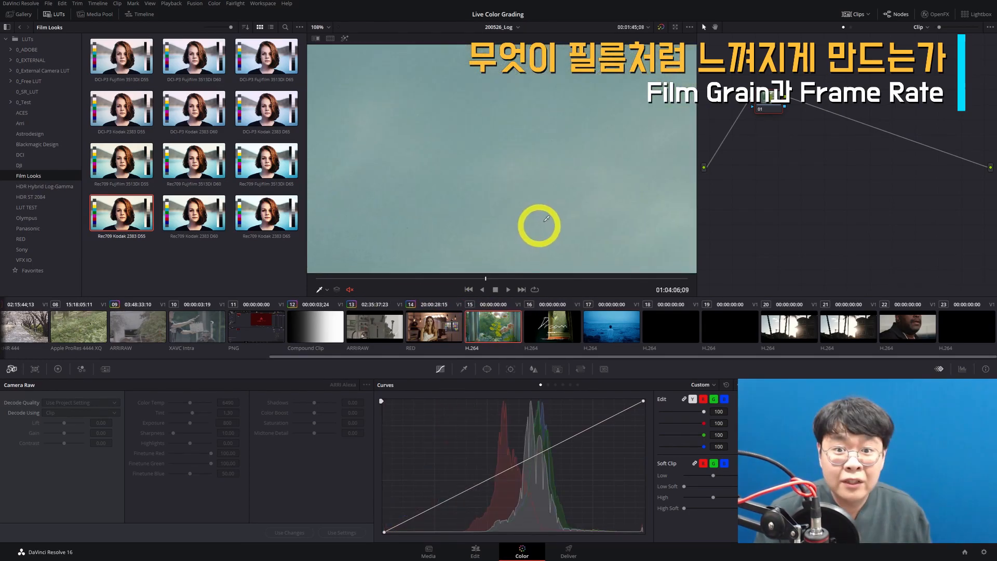
{"action": "scroll", "coordinate": [526, 205], "scroll_direction": "down", "scroll_amount": 3}
{"action": "left_click_drag", "start_coordinate": [528, 211], "coordinate": [578, 149]}
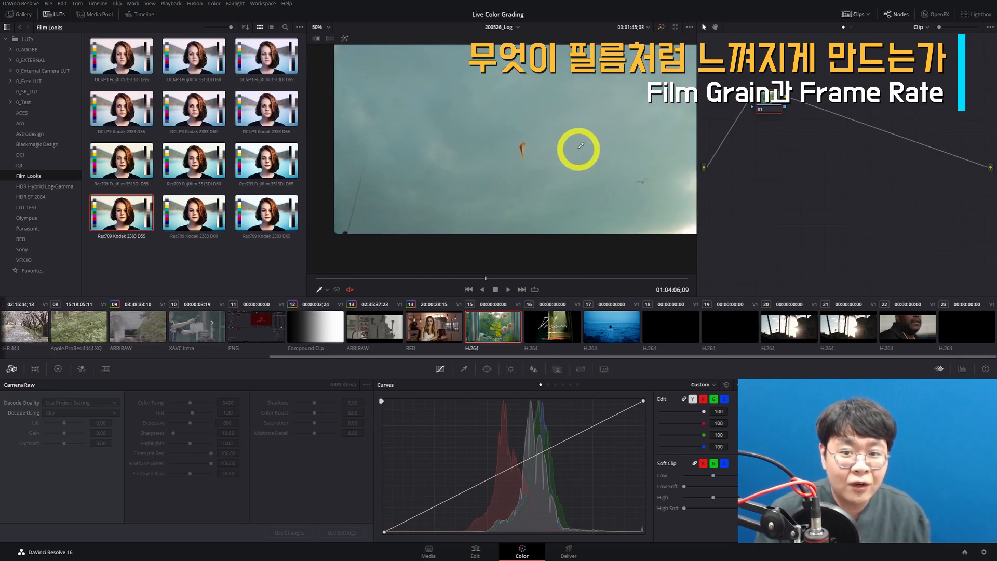
{"action": "key", "text": "shift+z"}
Play the seagull shot of the Copenhagen clip and check its moving grain up close.
{"action": "key", "text": "space"}
{"action": "key", "text": "space"}
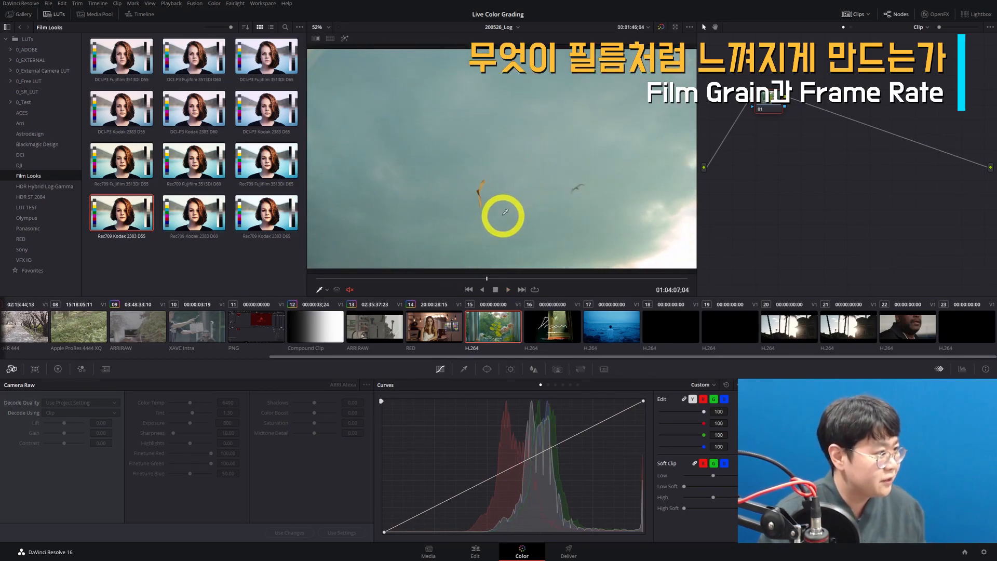
{"action": "scroll", "coordinate": [504, 212], "scroll_direction": "up", "scroll_amount": 5}
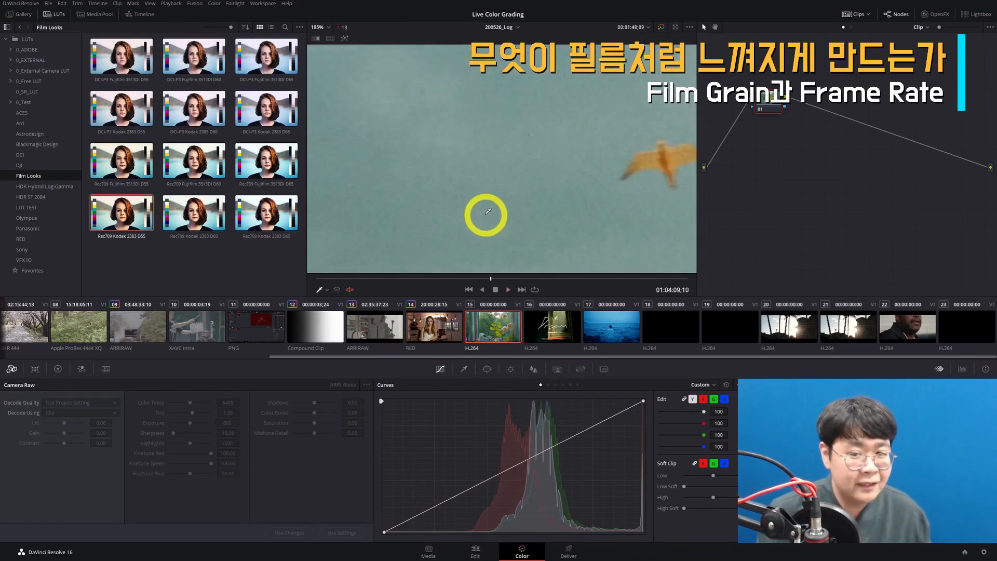
{"action": "key", "text": "shift+z"}
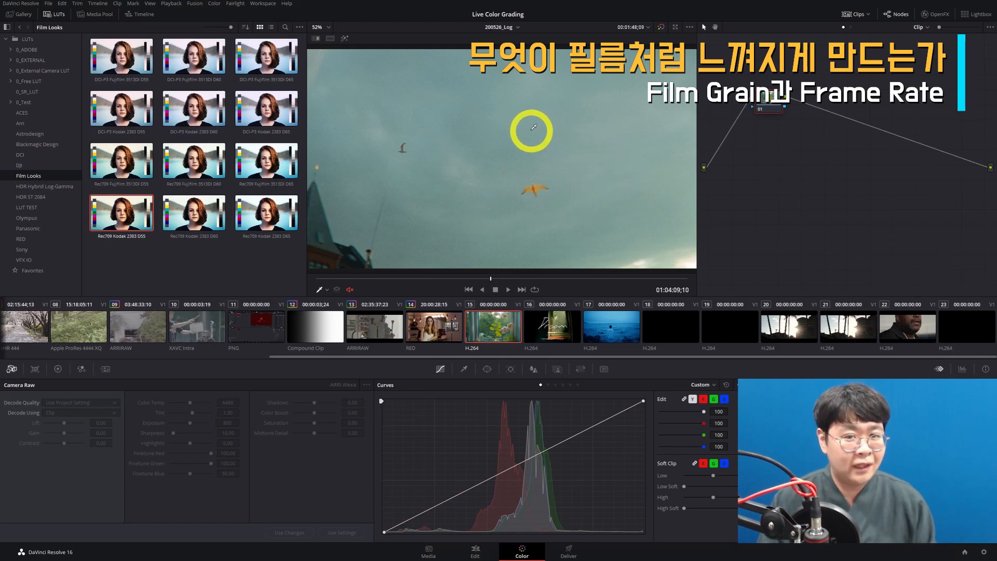
Check the woman's face up close in the RED clip, hide the LUT browser and refit the image.
{"action": "left_click", "coordinate": [437, 321]}
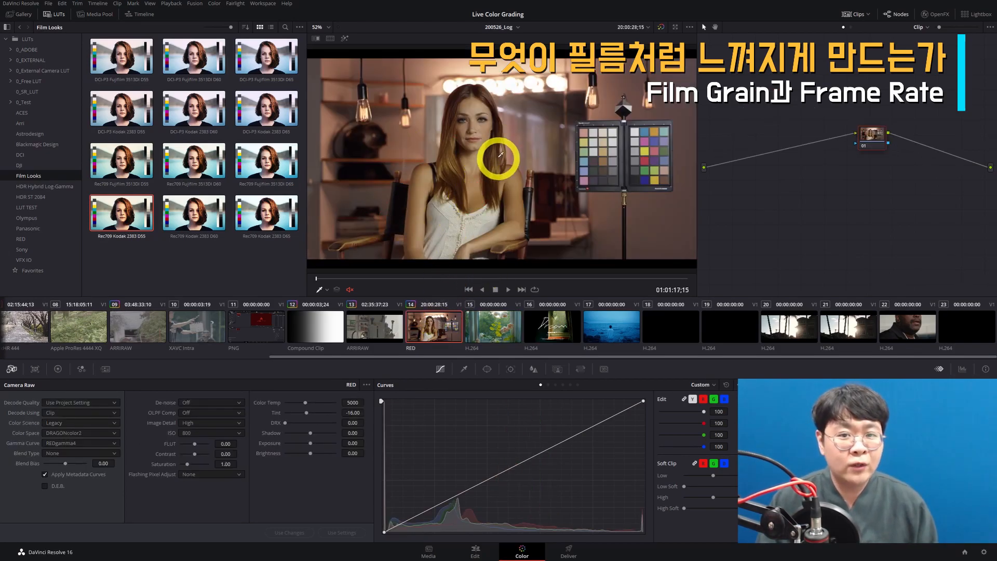
{"action": "scroll", "coordinate": [501, 154], "scroll_direction": "up", "scroll_amount": 6}
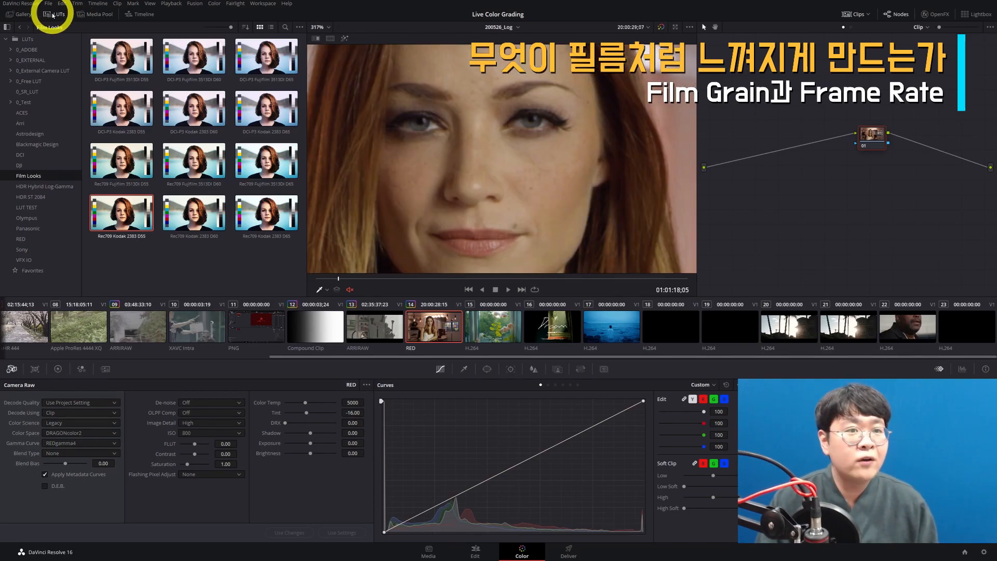
{"action": "left_click", "coordinate": [54, 14]}
{"action": "left_click_drag", "start_coordinate": [382, 182], "coordinate": [346, 184]}
{"action": "key", "text": "shift+z"}
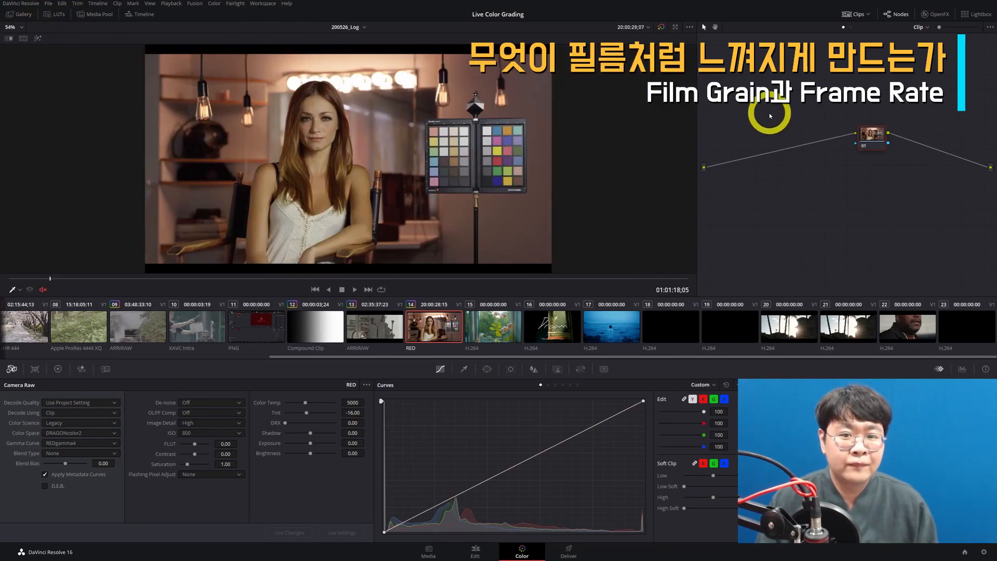
Enlarge the node graph area and apply the Film Grain effect to node 01 of the RED clip.
{"action": "left_click_drag", "start_coordinate": [884, 127], "coordinate": [795, 104]}
{"action": "left_click_drag", "start_coordinate": [696, 104], "coordinate": [561, 124]}
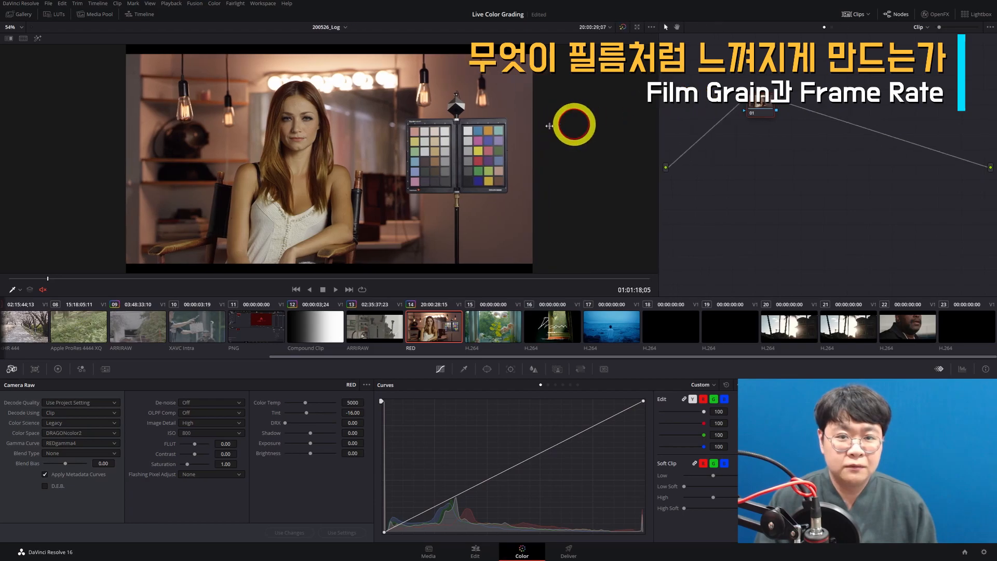
{"action": "left_click", "coordinate": [935, 14]}
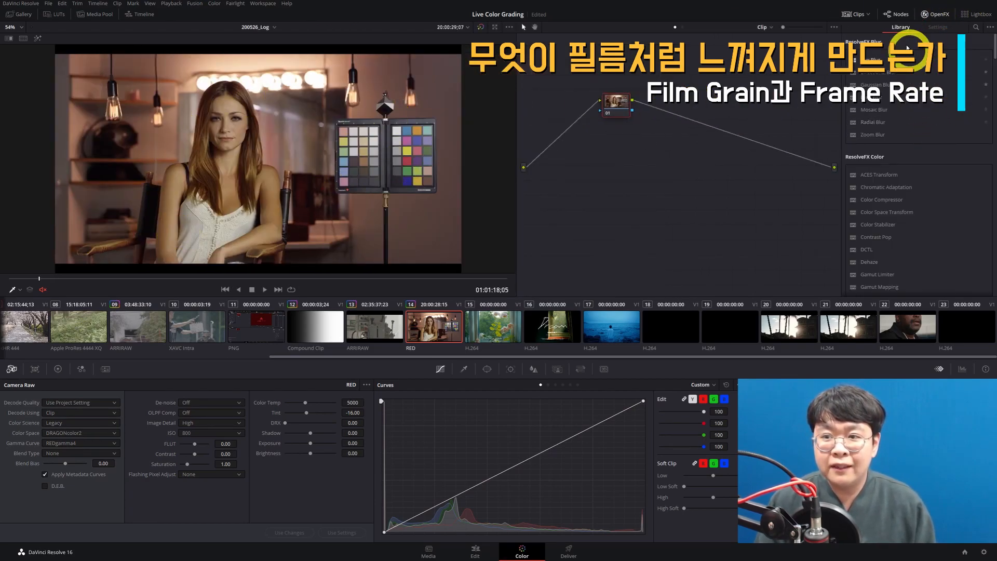
{"action": "left_click", "coordinate": [976, 27]}
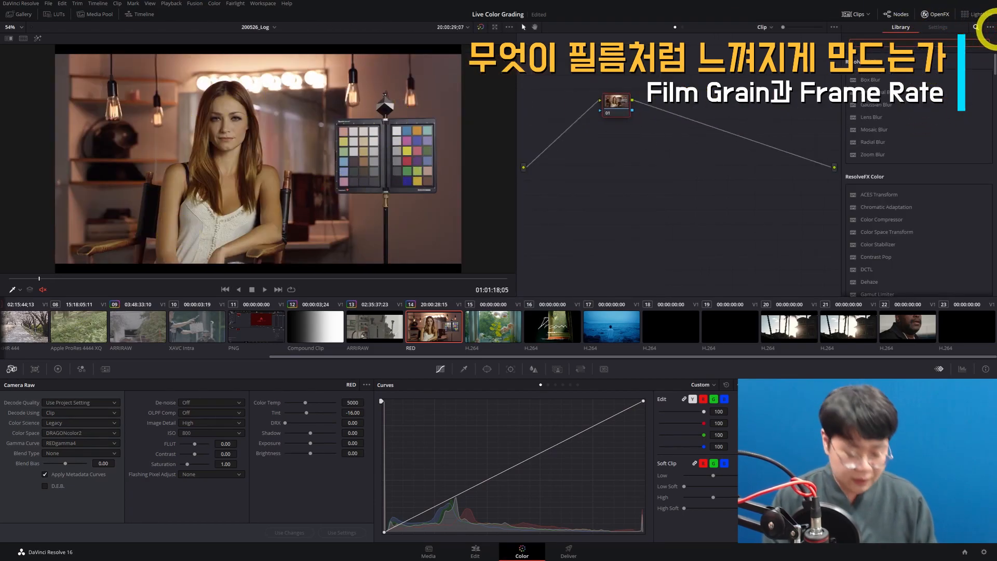
{"action": "type", "text": "grain"}
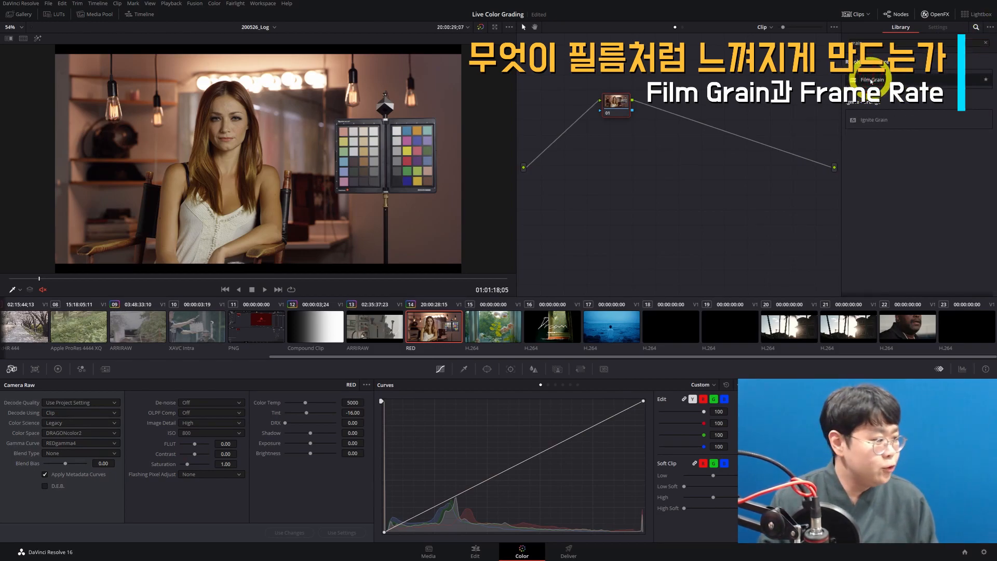
{"action": "left_click_drag", "start_coordinate": [872, 80], "coordinate": [619, 109]}
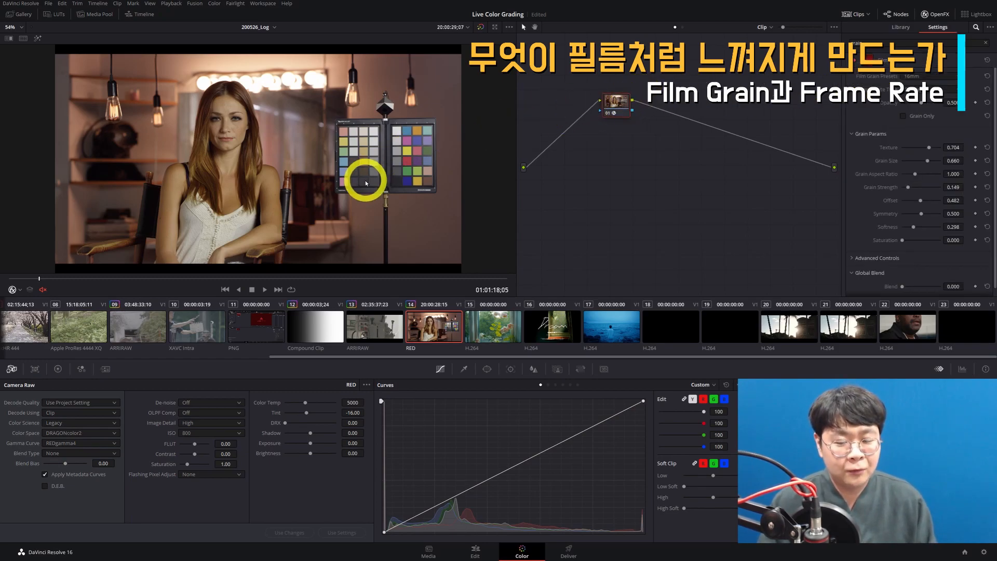
Set the film grain to Texture 0.317, Grain Size 0.715, Offset 0.623 and Opacity about 0.9, and play the magnified face.
{"action": "scroll", "coordinate": [338, 196], "scroll_direction": "up", "scroll_amount": 5}
{"action": "scroll", "coordinate": [342, 188], "scroll_direction": "up", "scroll_amount": 6}
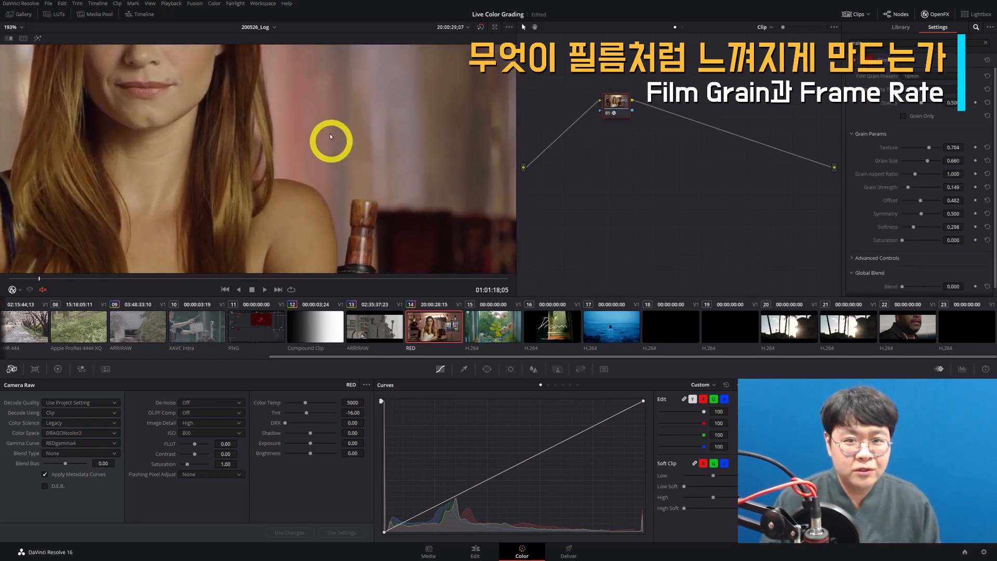
{"action": "scroll", "coordinate": [419, 189], "scroll_direction": "down", "scroll_amount": 4}
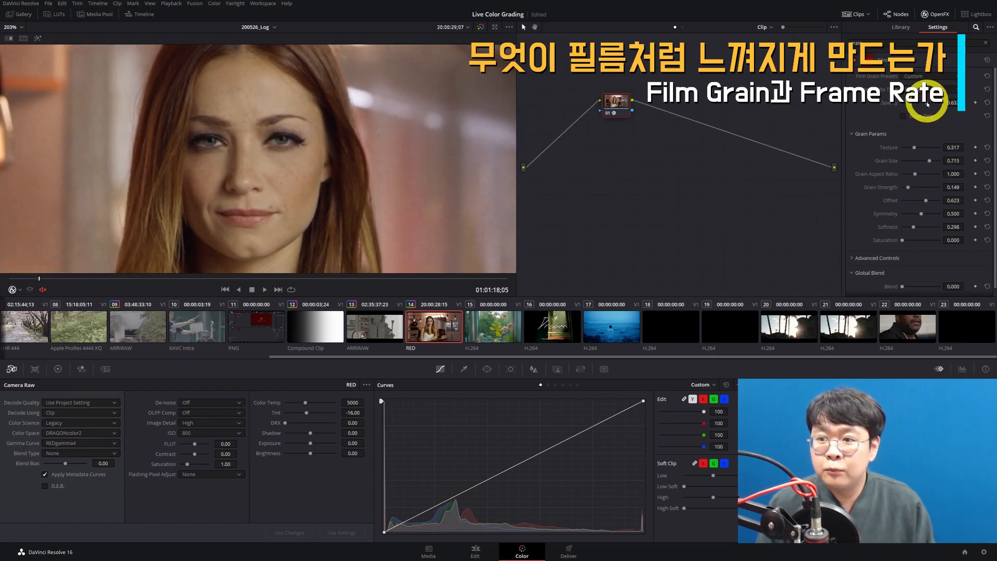
{"action": "left_click_drag", "start_coordinate": [928, 104], "coordinate": [938, 112]}
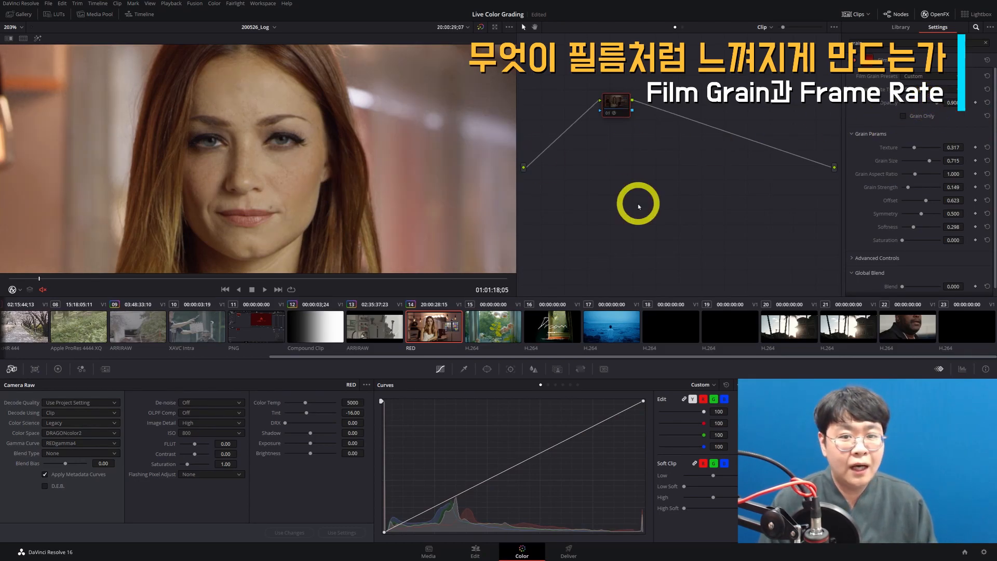
{"action": "key", "text": "space"}
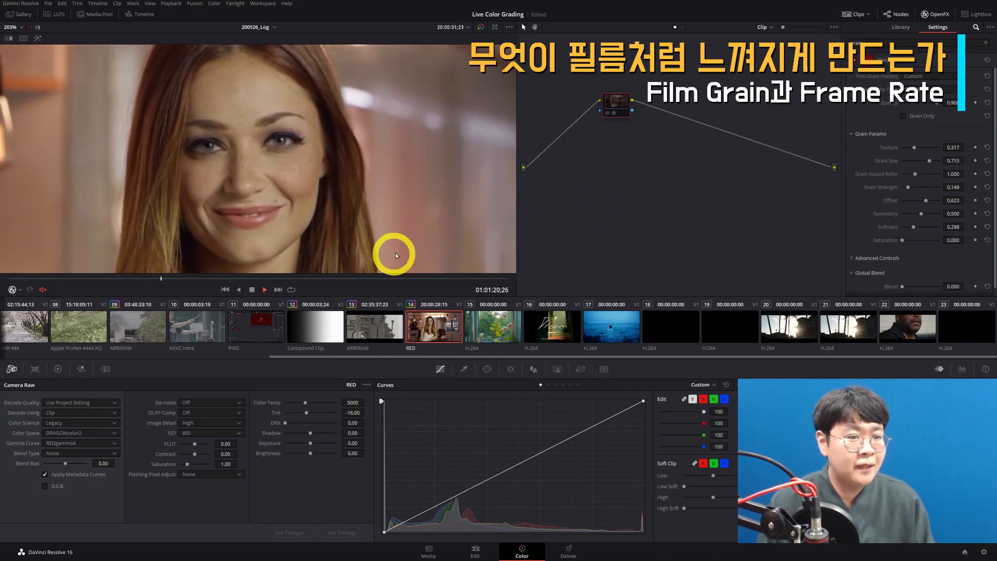
Play and pause the magnified face of the RED clip to judge its film grain, and save the project.
{"action": "key", "text": "space"}
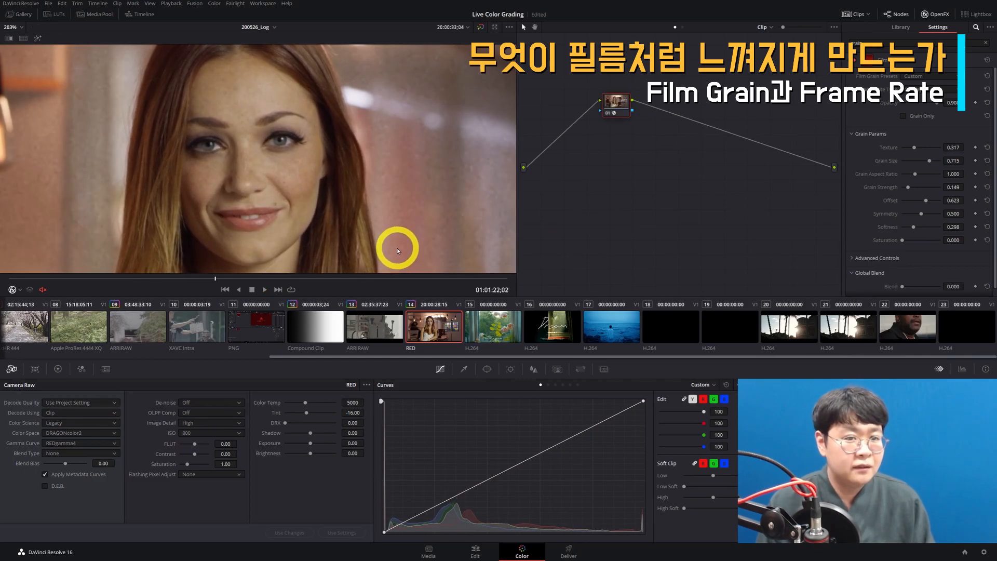
{"action": "key", "text": "space"}
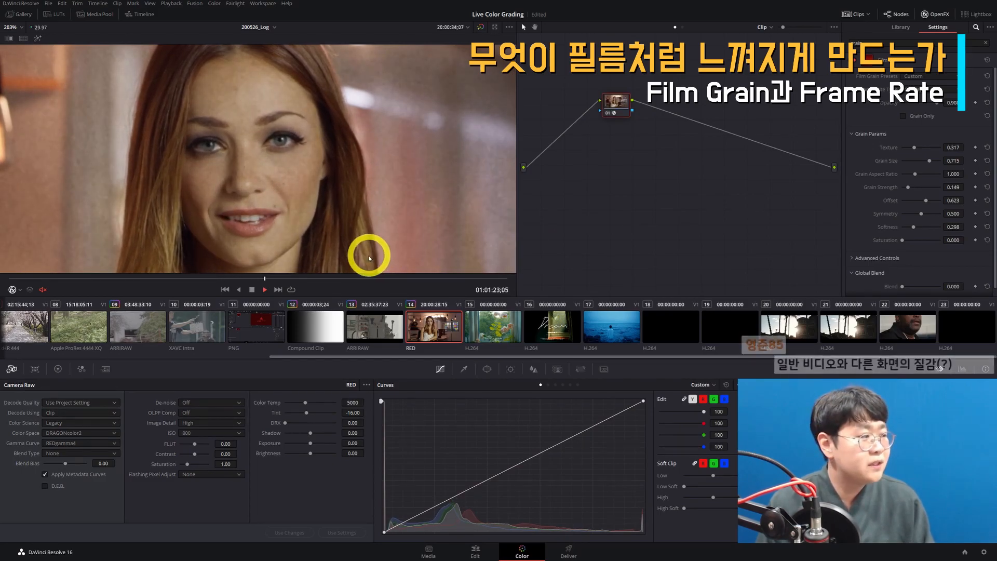
{"action": "key", "text": "space"}
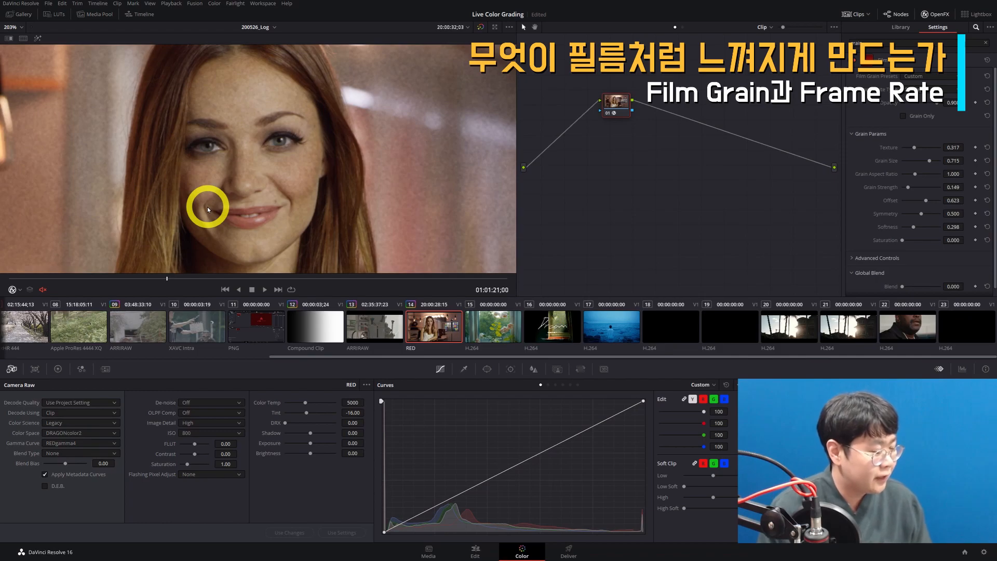
{"action": "key", "text": "ctrl+s"}
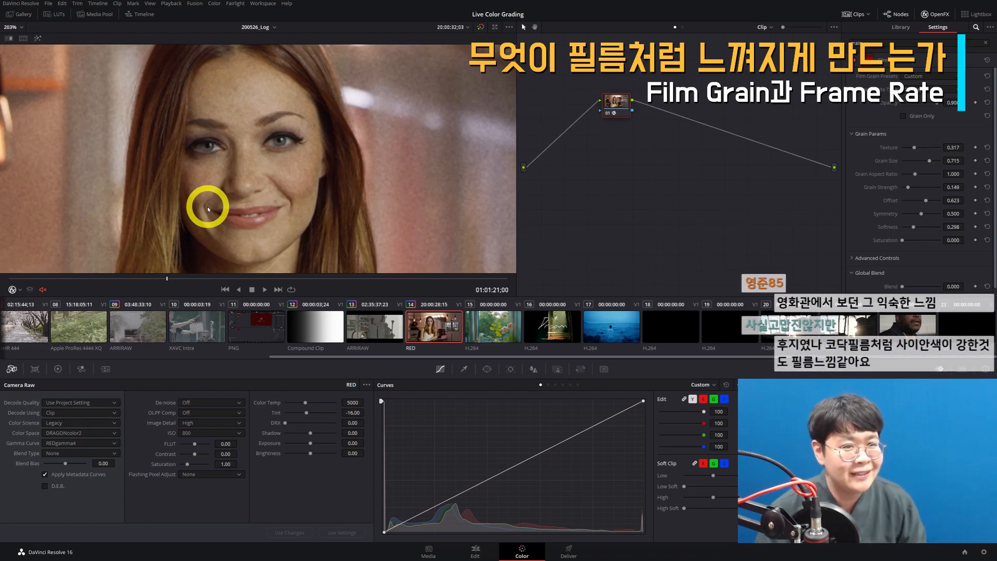
Refit the image, show the LUT browser for the ARRIRAW workshop clip, and replace its grade with a clean chain of three serial nodes.
{"action": "key", "text": "shift+z"}
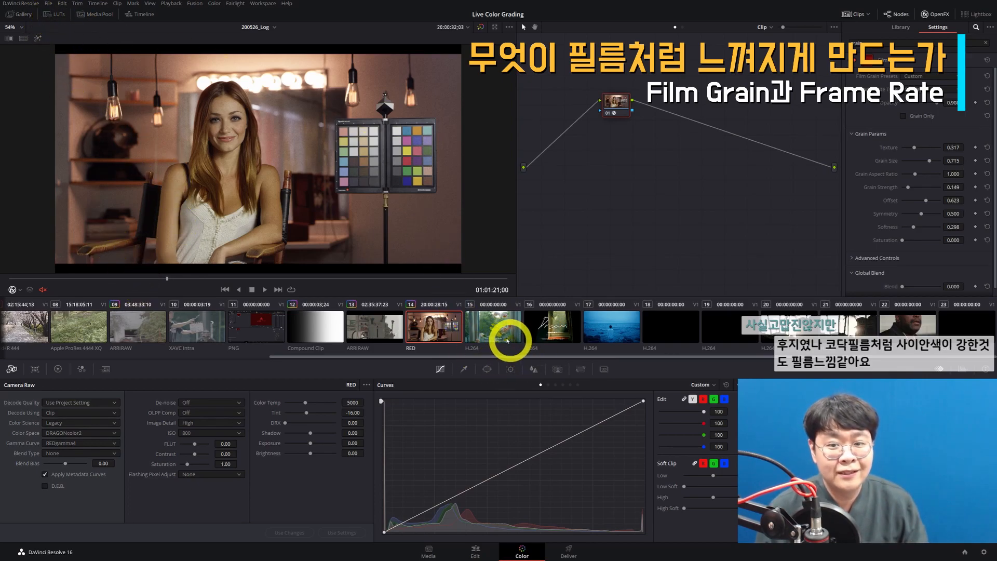
{"action": "left_click", "coordinate": [372, 331]}
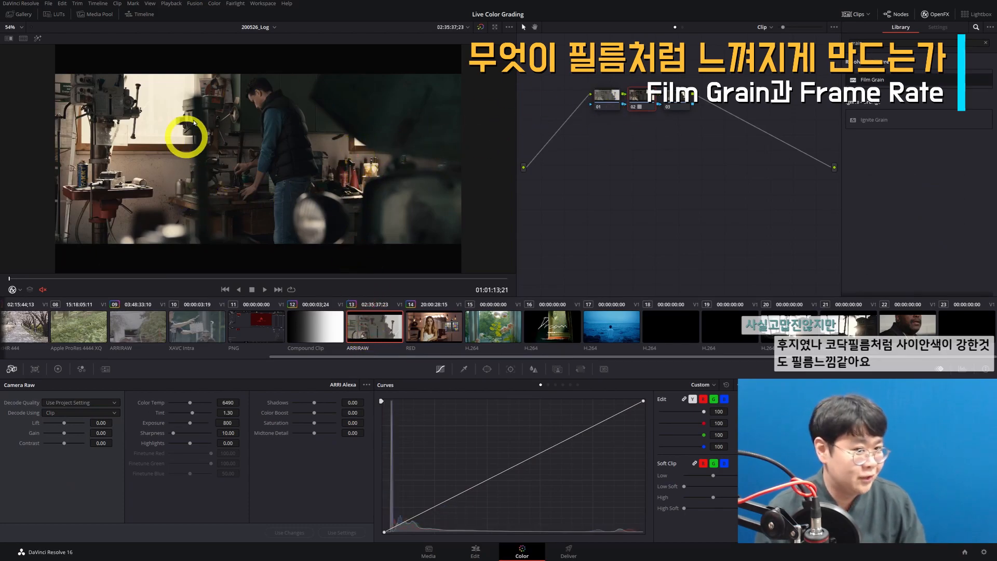
{"action": "left_click", "coordinate": [54, 14]}
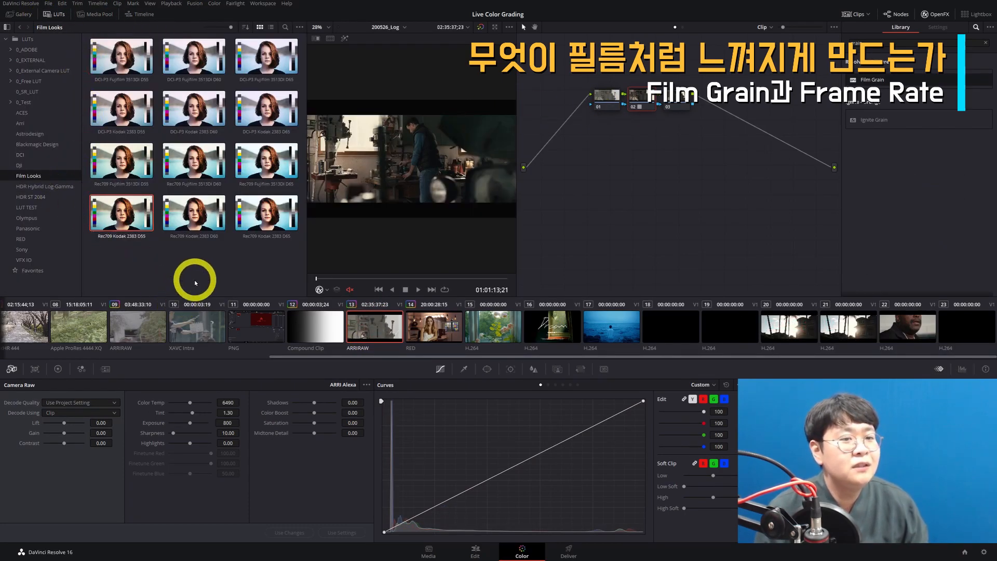
{"action": "right_click", "coordinate": [626, 167]}
{"action": "left_click", "coordinate": [644, 170]}
{"action": "key", "text": "alt+s"}
{"action": "key", "text": "alt+s"}
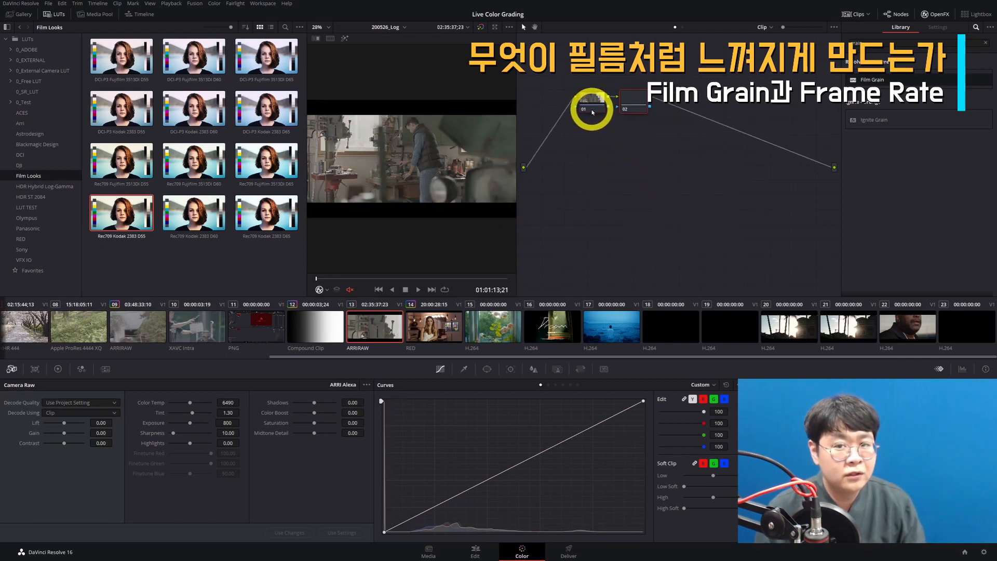
Try the DCI-P3 Fujifilm 3513DI D55 LUT on node 03, widen the viewer and apply Rec709 Fujifilm 3513DI D55 instead.
{"action": "left_click", "coordinate": [119, 72]}
{"action": "double_click", "coordinate": [119, 72]}
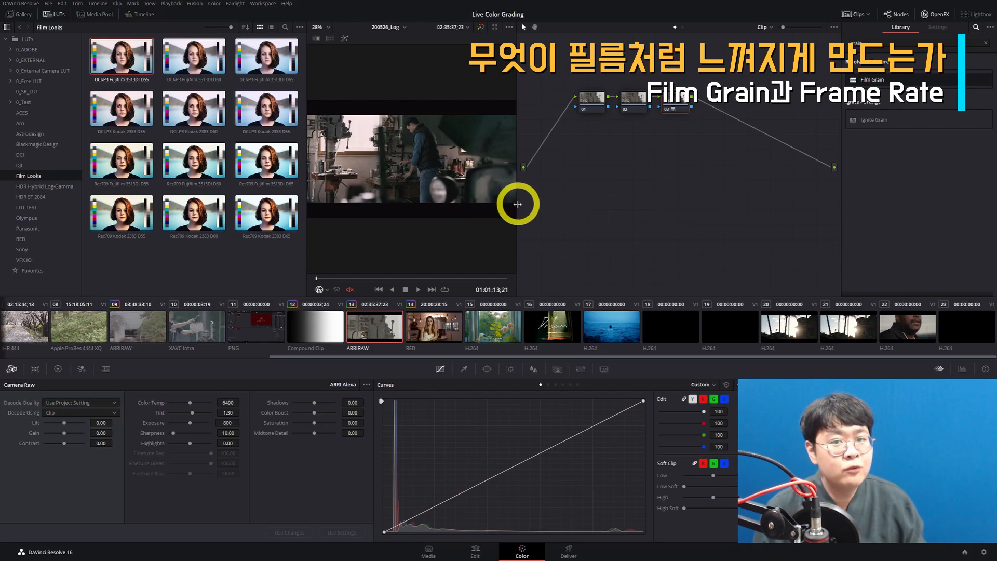
{"action": "left_click_drag", "start_coordinate": [518, 205], "coordinate": [625, 213]}
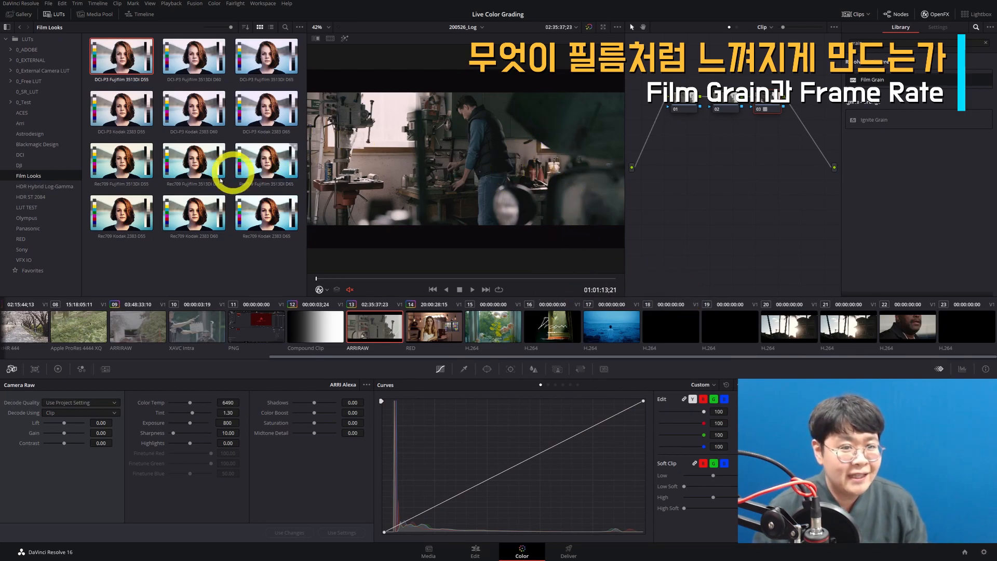
{"action": "left_click", "coordinate": [138, 163]}
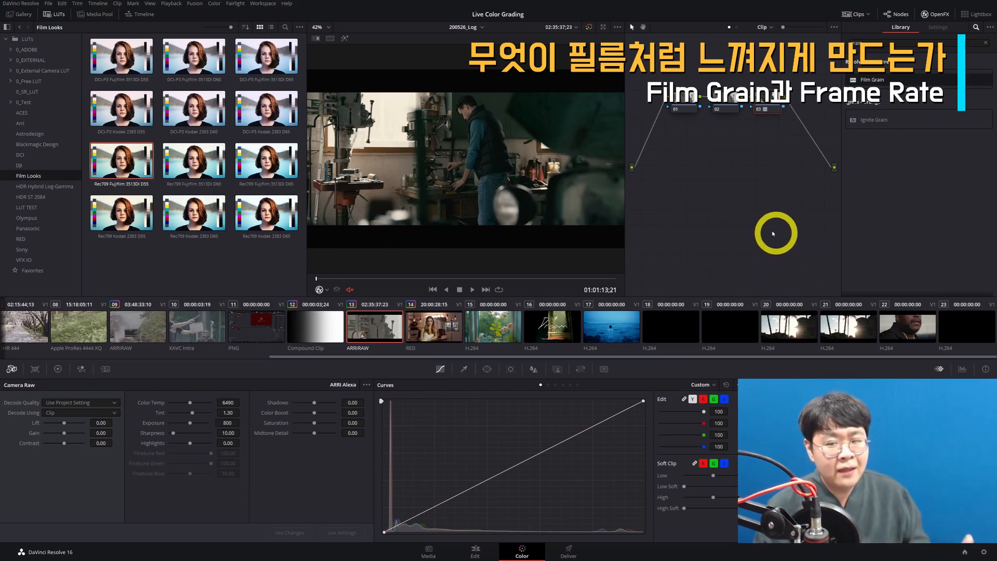
Check the scopes while adding serial node 04 with the Glow effect at a Global Blend of 0.623, and close them.
{"action": "key", "text": "ctrl+shift+w"}
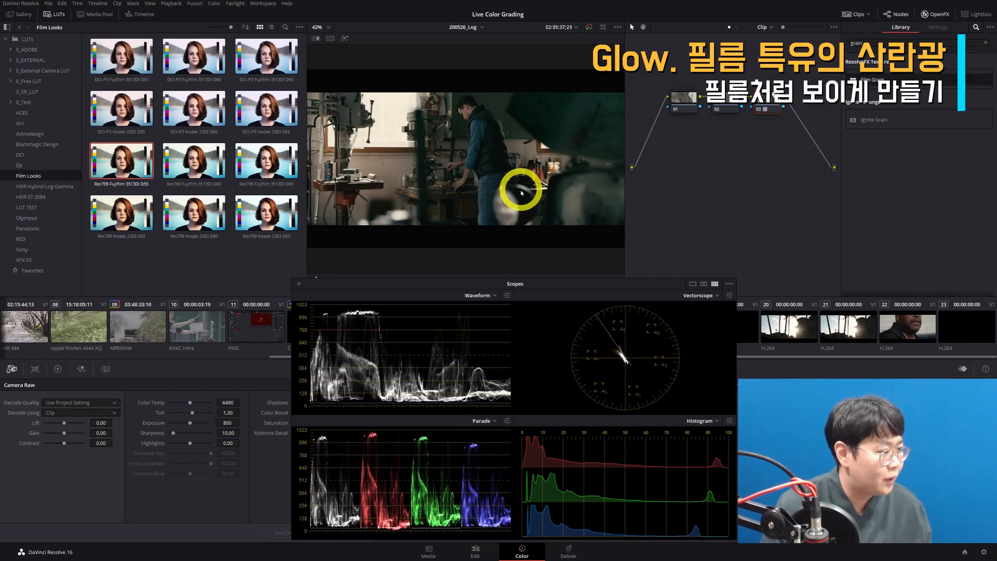
{"action": "key", "text": "alt+s"}
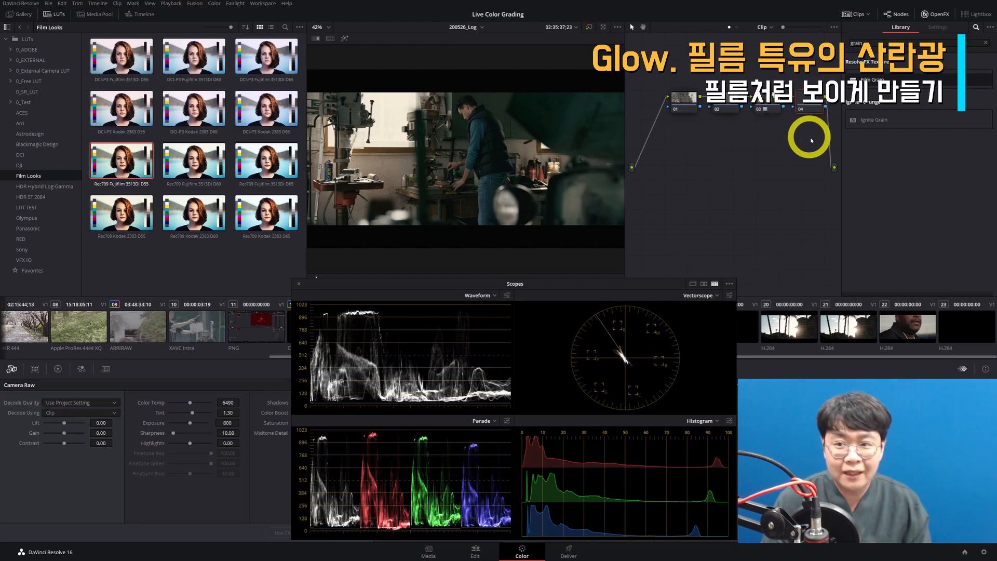
{"action": "left_click", "coordinate": [987, 44]}
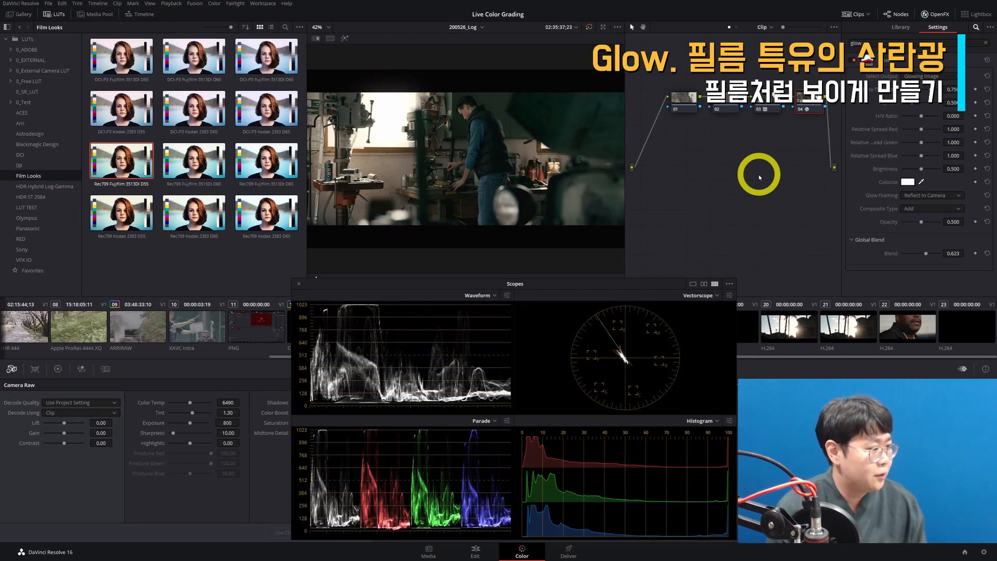
{"action": "left_click", "coordinate": [299, 284]}
Open the Copenhagen clip with the flowers at the window and scrub through its opening.
{"action": "left_click", "coordinate": [499, 327]}
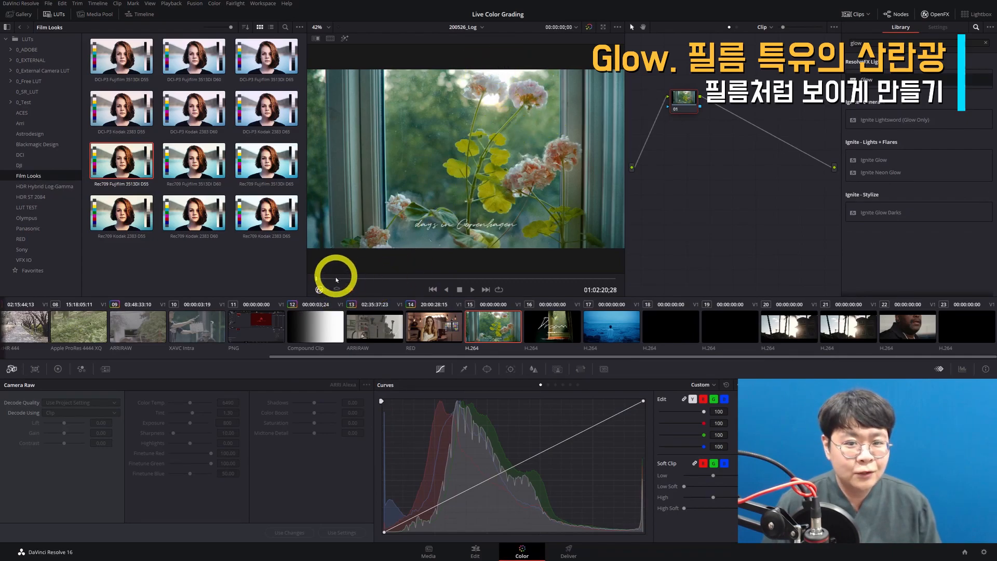
{"action": "mouse_move", "coordinate": [334, 278]}
{"action": "left_mouse_down"}
{"action": "mouse_move", "coordinate": [350, 283]}
{"action": "mouse_move", "coordinate": [339, 284]}
{"action": "left_mouse_up"}
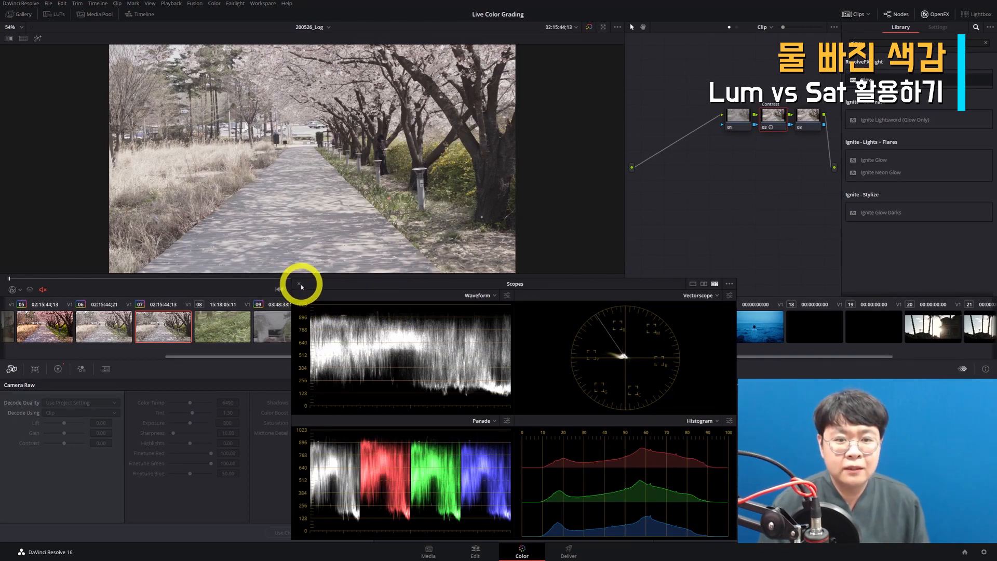
Hide the effects library and scopes, and add serial node 05 below the node chain of cherry blossom clip 05.
{"action": "left_click", "coordinate": [935, 14]}
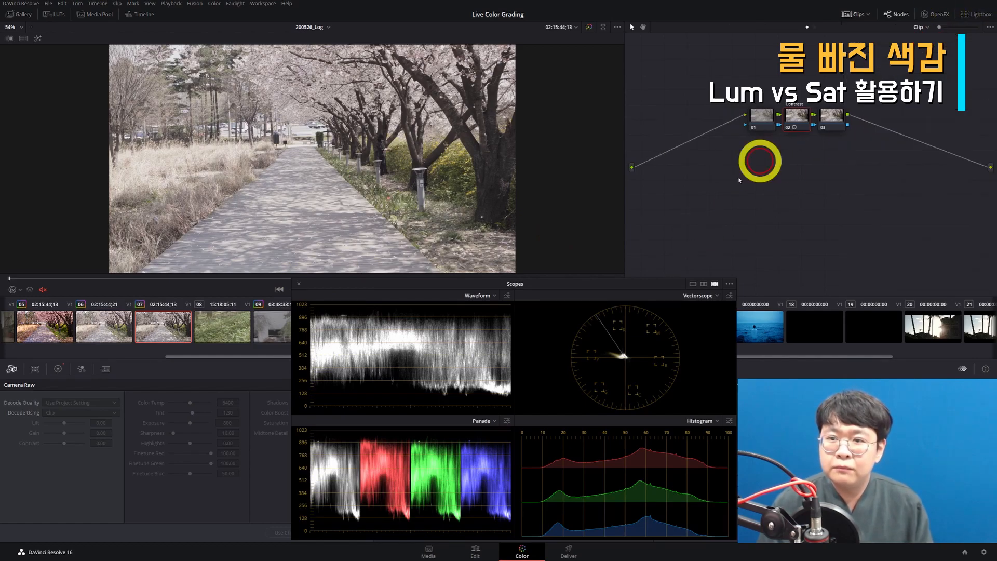
{"action": "left_click", "coordinate": [299, 283]}
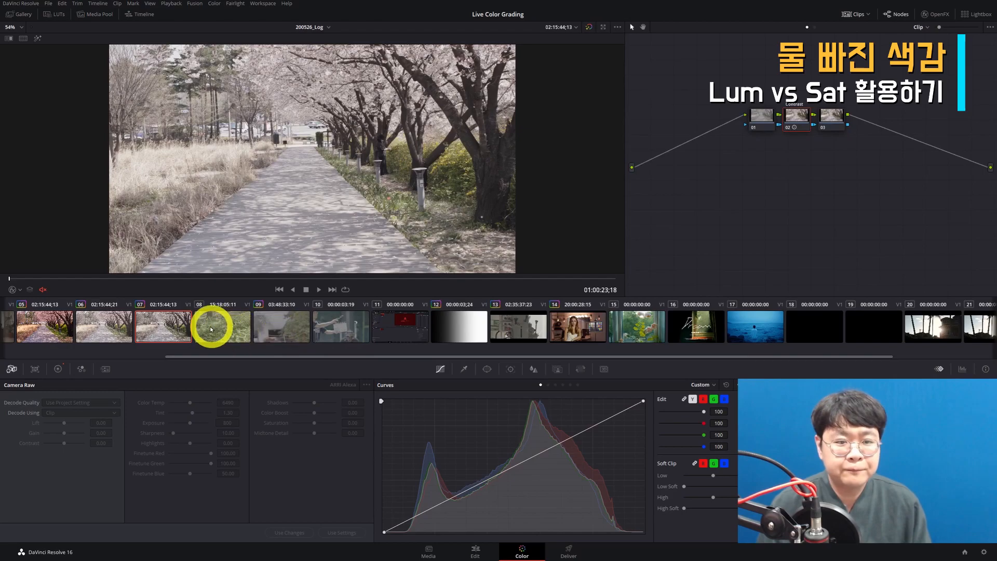
{"action": "left_click", "coordinate": [72, 329]}
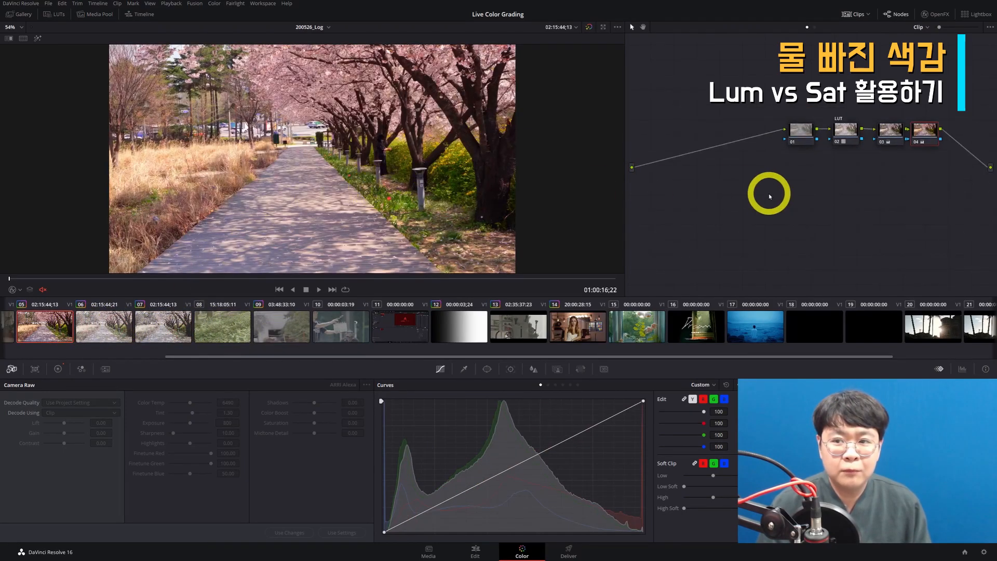
{"action": "key", "text": "alt+s"}
{"action": "left_click_drag", "start_coordinate": [962, 136], "coordinate": [788, 204]}
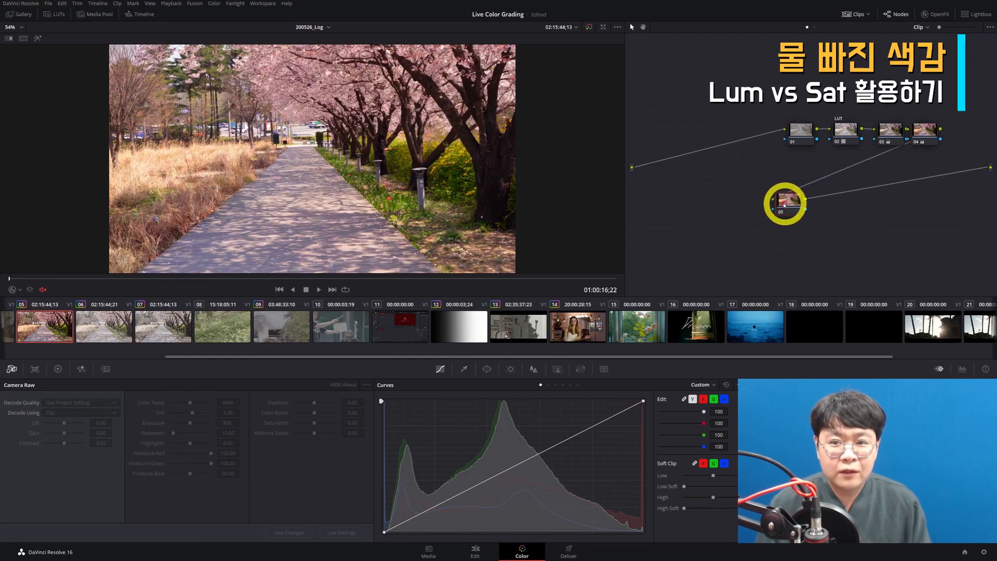
Show the scopes and the primaries color wheels, and switch the curves from Lum Vs Sat to Sat Vs Sat.
{"action": "key", "text": "ctrl+shift+w"}
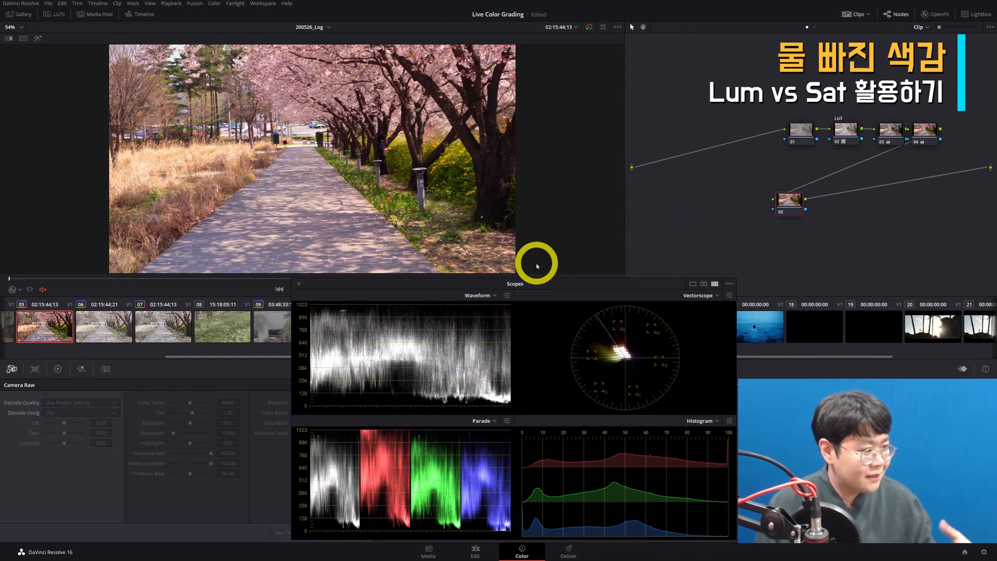
{"action": "left_click", "coordinate": [57, 369]}
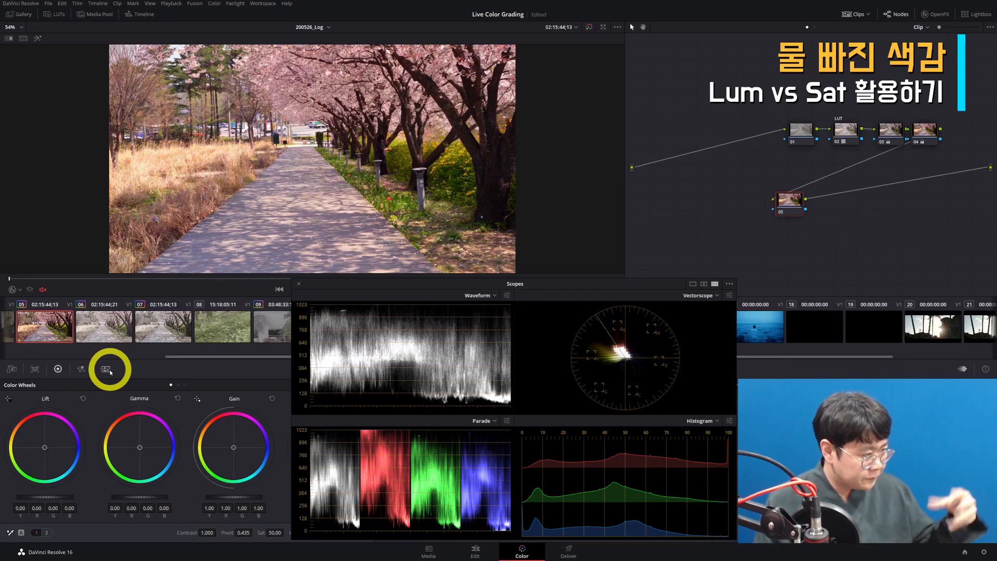
{"action": "left_click_drag", "start_coordinate": [556, 284], "coordinate": [521, 83]}
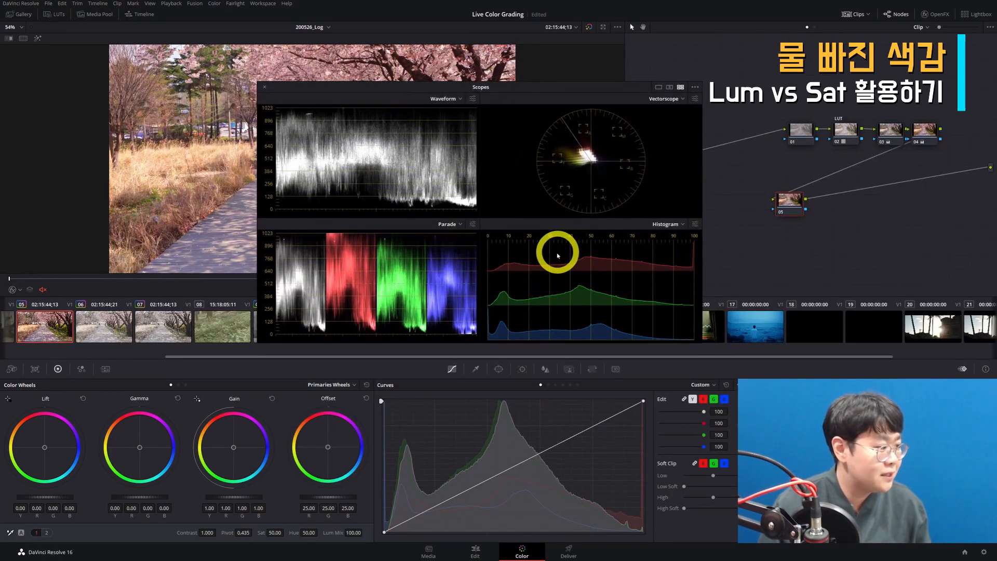
{"action": "left_click", "coordinate": [571, 385]}
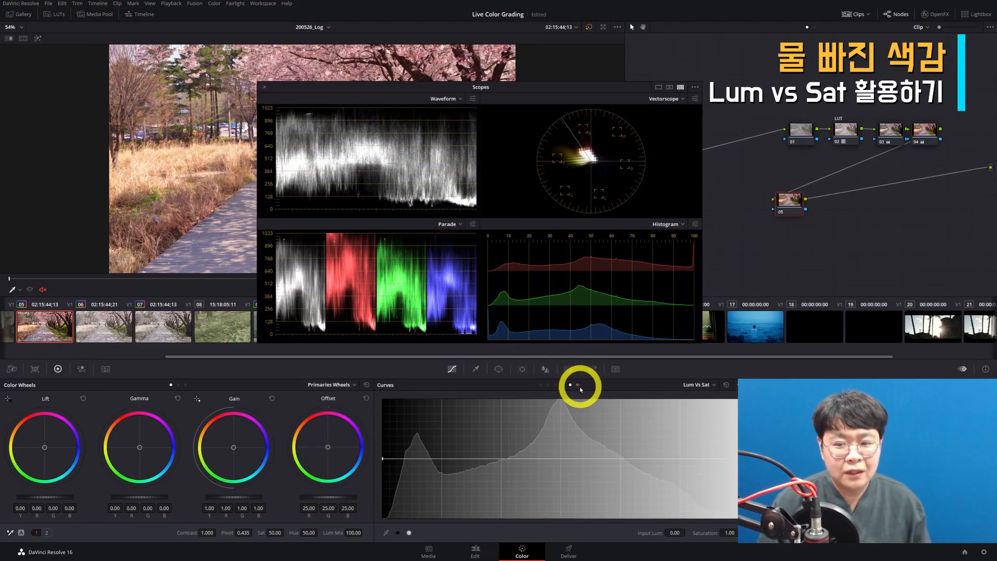
{"action": "left_click", "coordinate": [577, 385]}
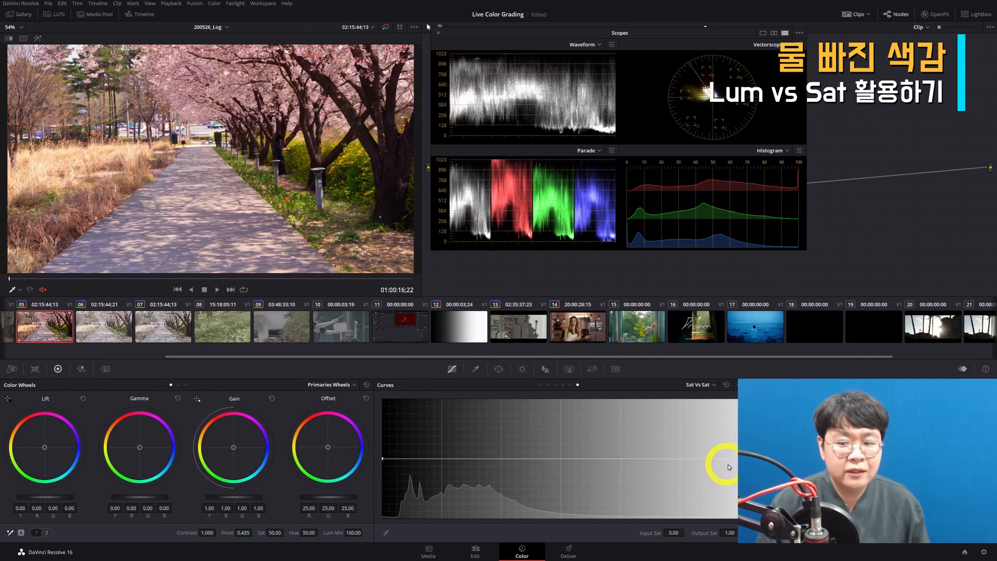
Pull both ends of node 05's Sat Vs Sat curve down to zero and place a point at Input Sat 0.28, Output Sat 0.46.
{"action": "left_click", "coordinate": [149, 180]}
{"action": "left_click_drag", "start_coordinate": [383, 459], "coordinate": [372, 500]}
{"action": "left_click_drag", "start_coordinate": [736, 461], "coordinate": [733, 544]}
{"action": "left_click_drag", "start_coordinate": [387, 506], "coordinate": [387, 517]}
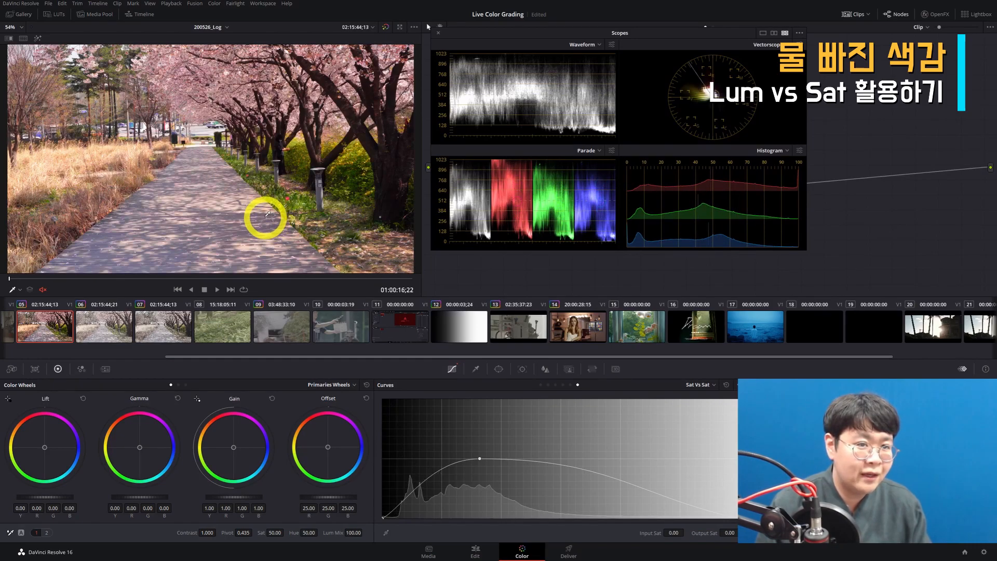
{"action": "left_click_drag", "start_coordinate": [581, 481], "coordinate": [585, 491]}
{"action": "left_click", "coordinate": [405, 132]}
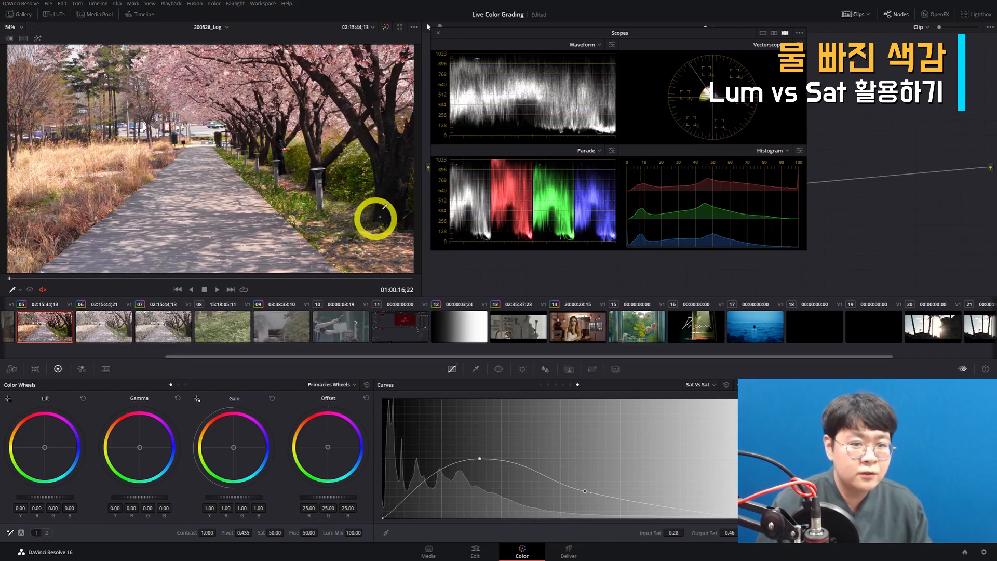
Raise the Low soft clip of the custom curves on a new serial node to flatten the darkest shadows.
{"action": "left_click_drag", "start_coordinate": [608, 33], "coordinate": [574, 145]}
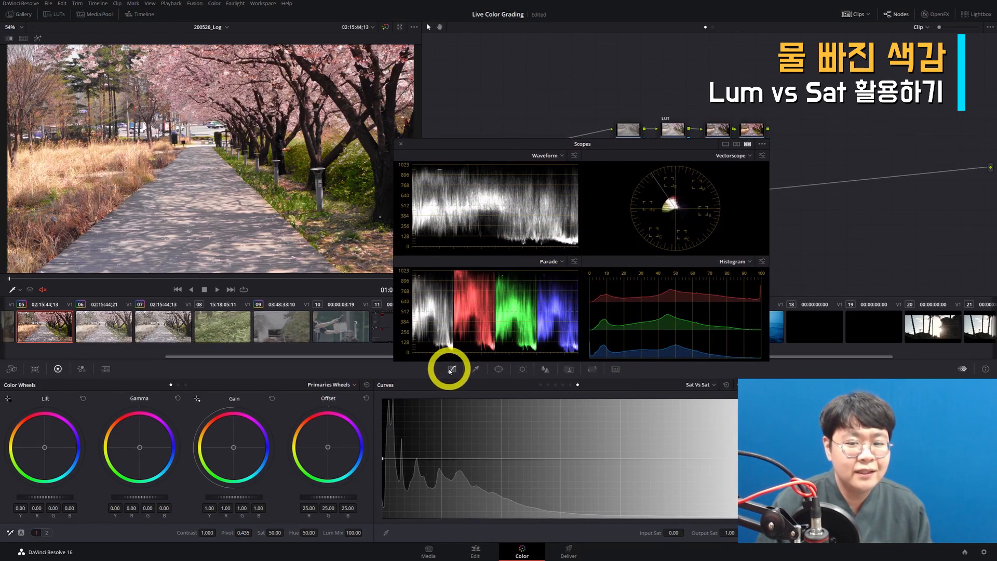
{"action": "left_click", "coordinate": [540, 385]}
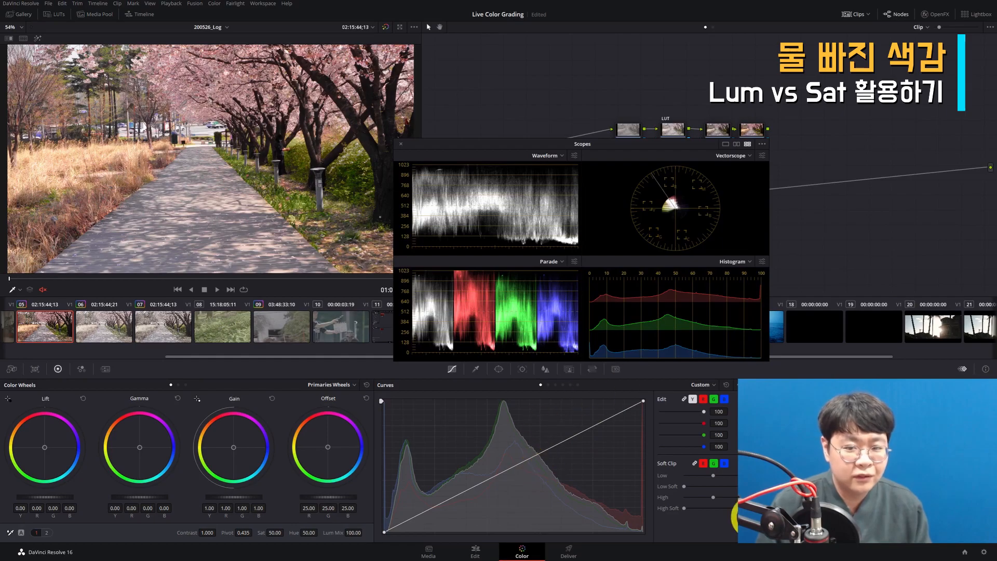
{"action": "left_click_drag", "start_coordinate": [713, 476], "coordinate": [727, 479]}
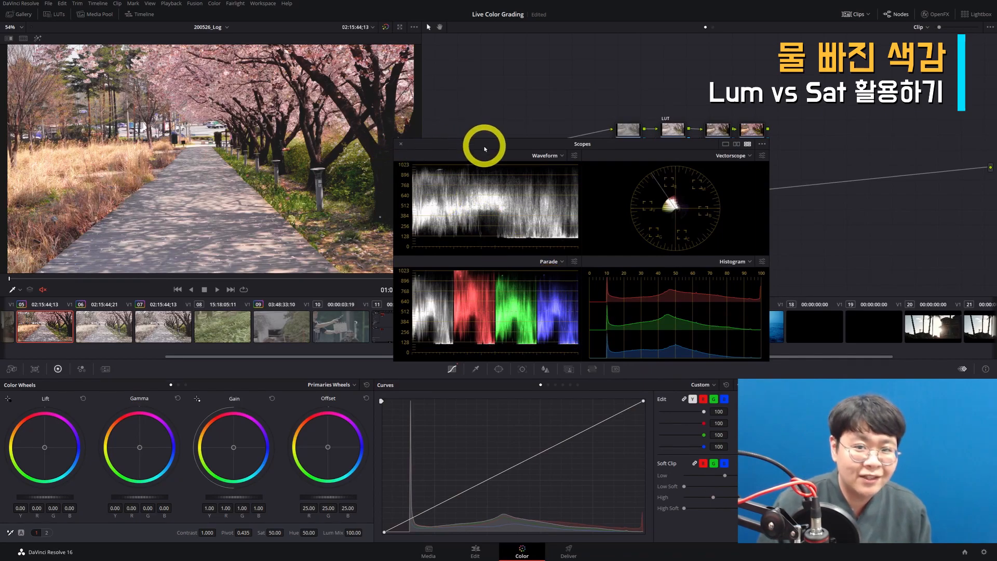
Reposition the scopes around the nodes and compress the custom curve's output range on a new serial node, lifting blacks and lowering whites slightly.
{"action": "left_click_drag", "start_coordinate": [481, 144], "coordinate": [554, 131]}
{"action": "left_click_drag", "start_coordinate": [708, 132], "coordinate": [686, 205]}
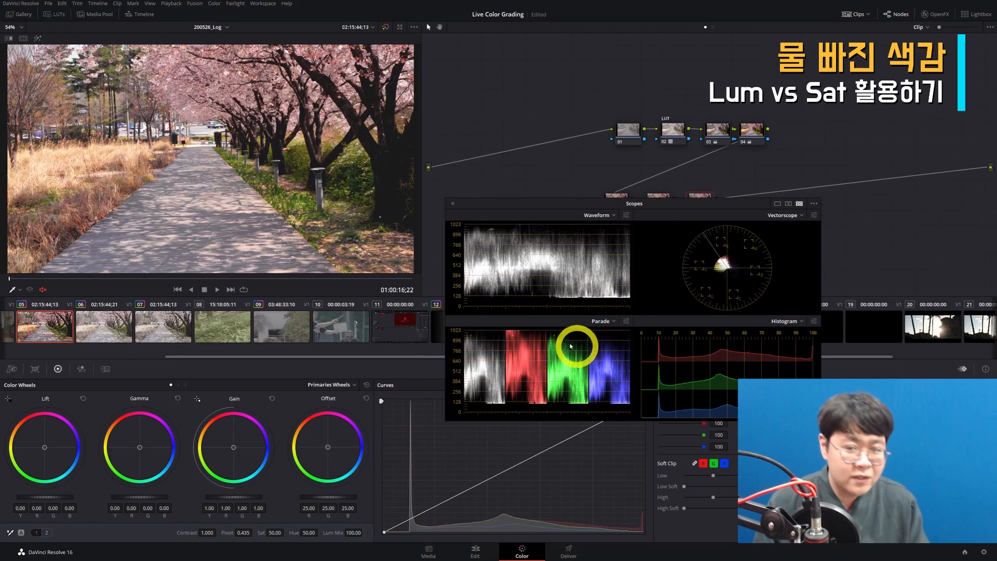
{"action": "left_click_drag", "start_coordinate": [625, 204], "coordinate": [622, 144]}
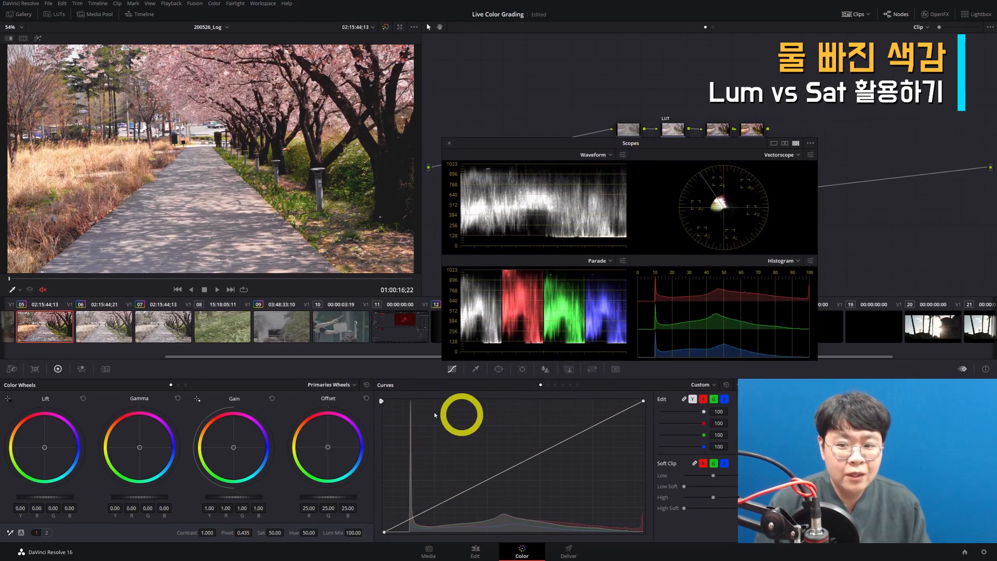
{"action": "left_click_drag", "start_coordinate": [382, 402], "coordinate": [381, 416]}
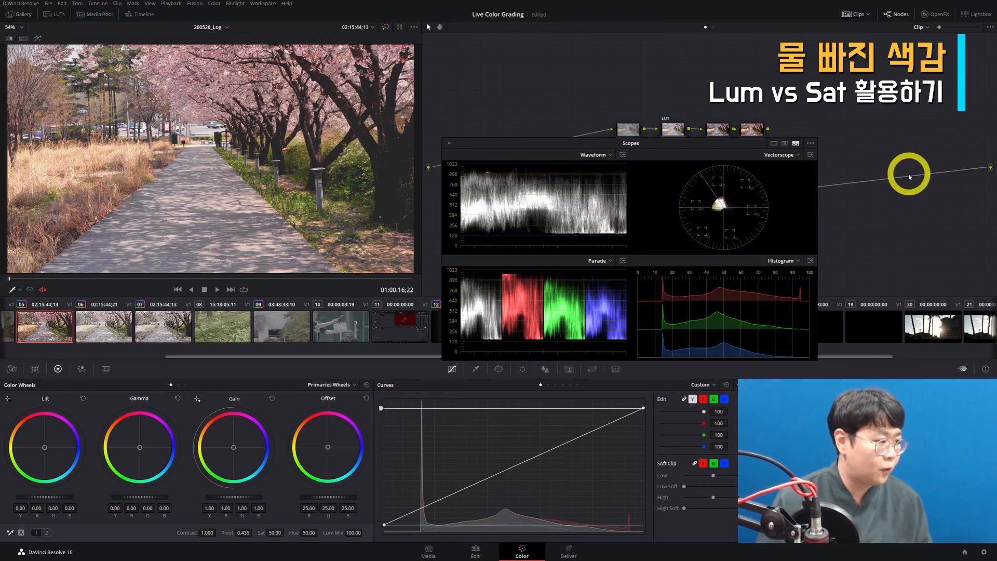
Add another serial node and warm its Offset to red 29.46, green 24.45 and blue 16.63.
{"action": "key", "text": "alt+s"}
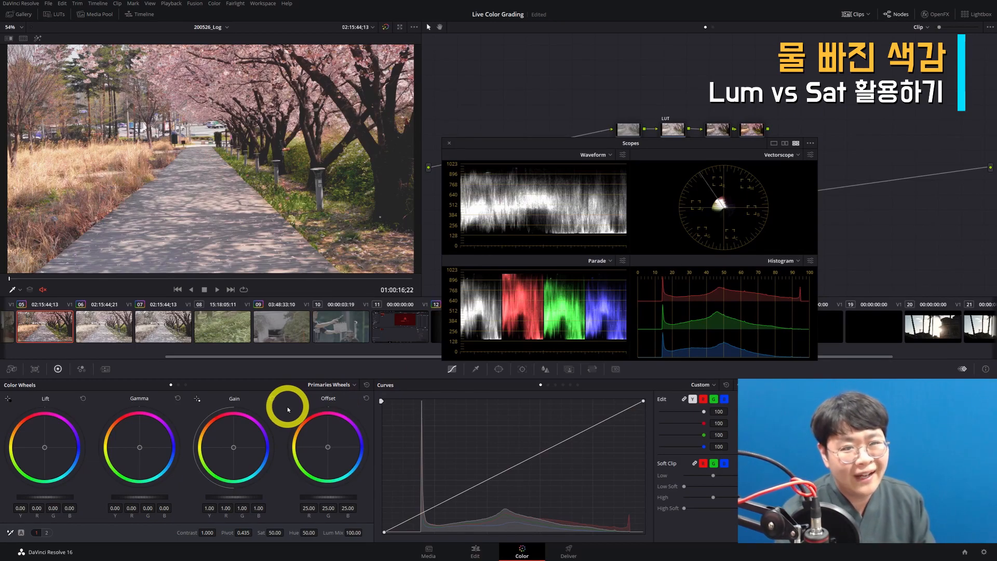
{"action": "left_click_drag", "start_coordinate": [289, 410], "coordinate": [288, 409]}
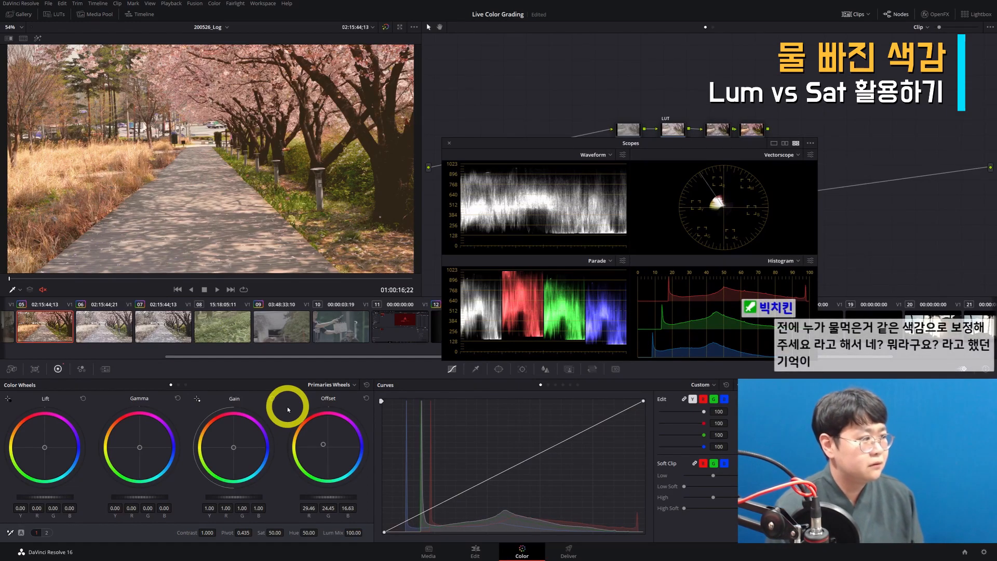
Move the scopes clear of the node graph and toggle nodes 05 to 08 off and on together to compare, leaving them disabled.
{"action": "left_click_drag", "start_coordinate": [796, 245], "coordinate": [514, 202]}
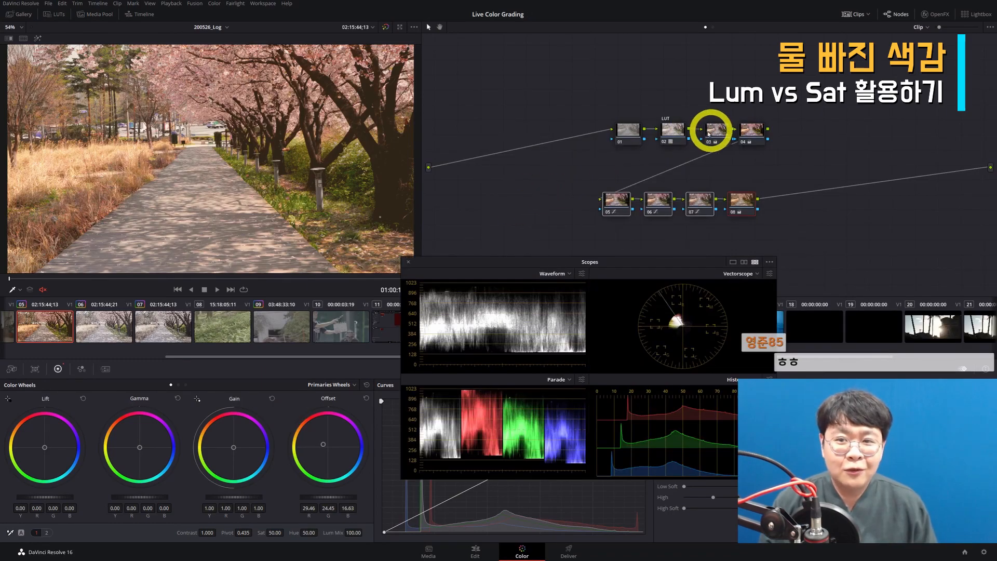
{"action": "key", "text": "ctrl+d"}
{"action": "key", "text": "ctrl+d"}
{"action": "key", "text": "ctrl+d"}
{"action": "key", "text": "ctrl+d"}
{"action": "key", "text": "ctrl+d"}
{"action": "key", "text": "ctrl+d"}
{"action": "key", "text": "ctrl+d"}
{"action": "key", "text": "ctrl+d"}
{"action": "key", "text": "ctrl+d"}
{"action": "key", "text": "ctrl+d"}
{"action": "key", "text": "ctrl+d"}
{"action": "key", "text": "ctrl+d"}
{"action": "key", "text": "ctrl+d"}
Select node 05 and toggle it to compare its desaturation effect, leaving it enabled.
{"action": "left_click", "coordinate": [604, 214]}
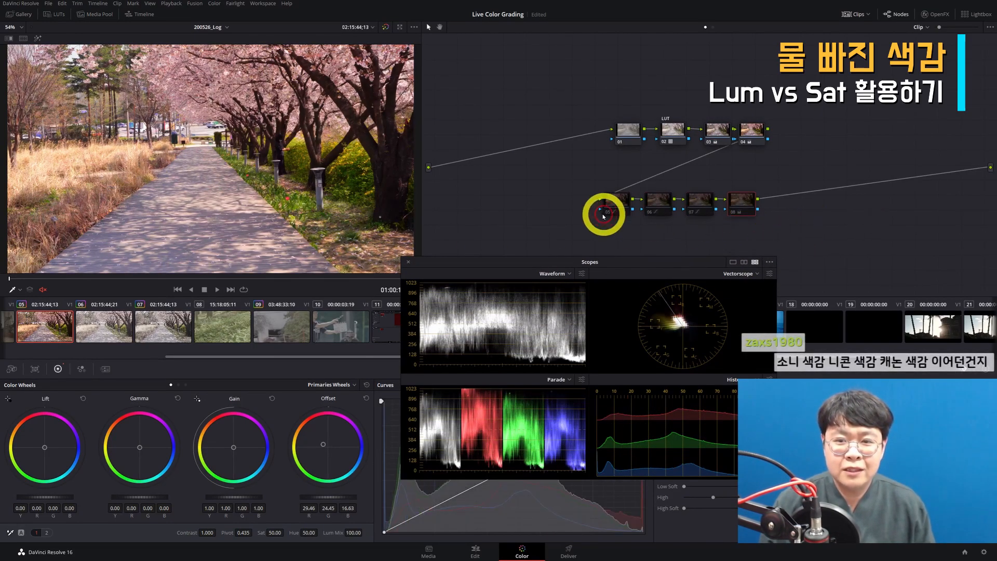
{"action": "key", "text": "ctrl+d"}
{"action": "key", "text": "ctrl+d"}
{"action": "key", "text": "ctrl+d"}
Bring up node 05's Sat Vs Sat curve and pull its higher-saturation point down a little further.
{"action": "left_click_drag", "start_coordinate": [532, 259], "coordinate": [488, 126]}
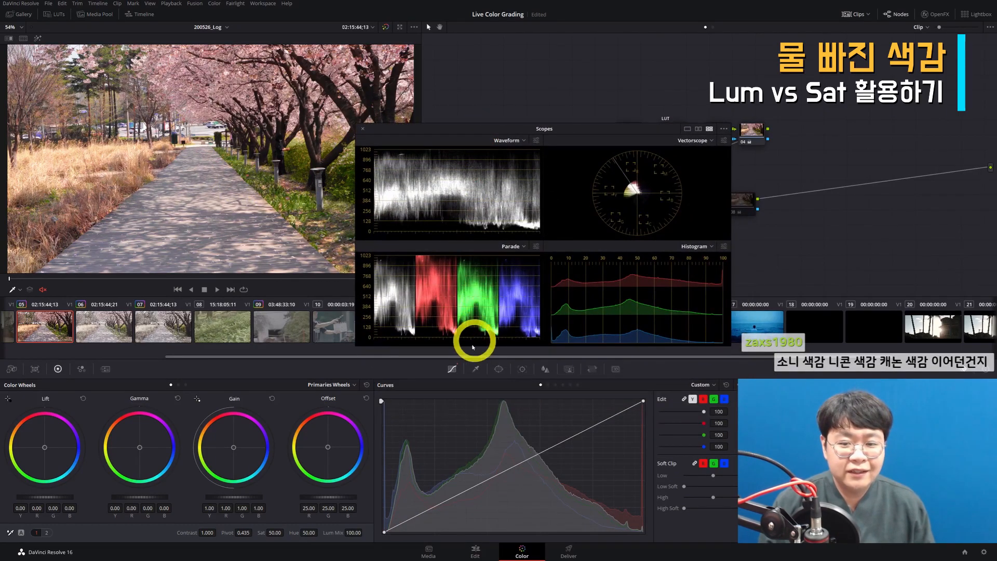
{"action": "left_click", "coordinate": [581, 388]}
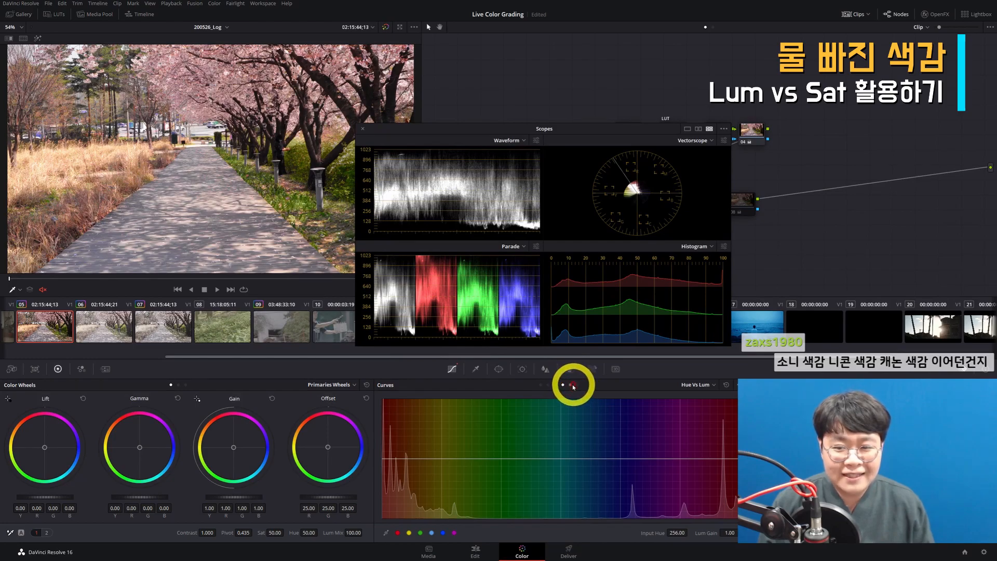
{"action": "left_click", "coordinate": [578, 387]}
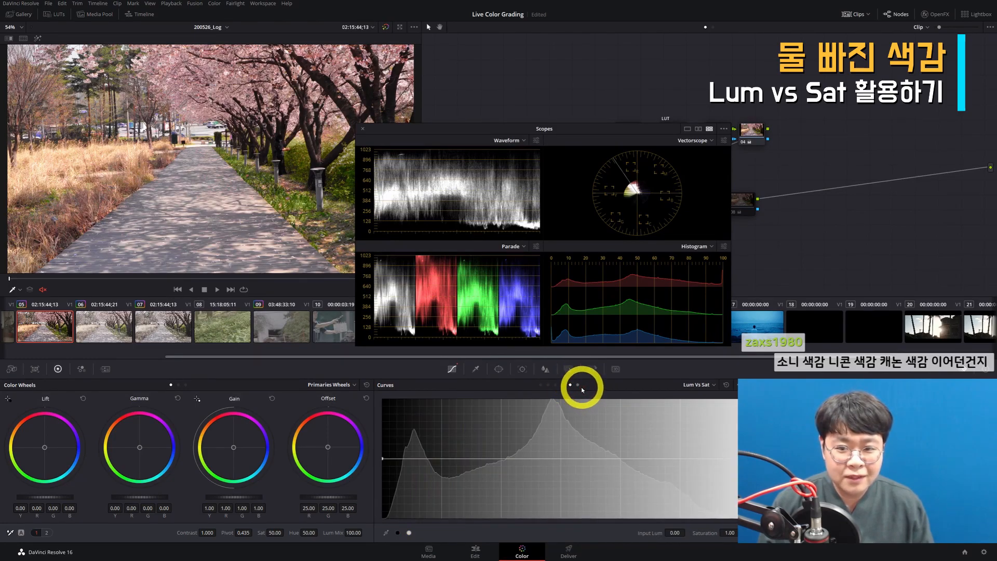
{"action": "left_click", "coordinate": [580, 386]}
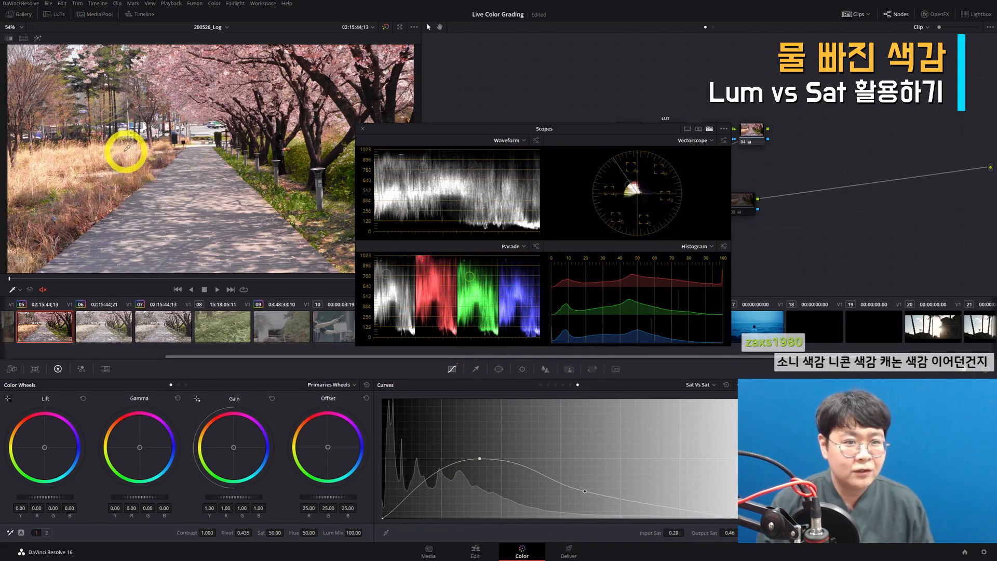
{"action": "left_click_drag", "start_coordinate": [584, 492], "coordinate": [572, 506]}
Lower the High soft clip of node 06's custom curves to flatten the brightest highlights, keeping the scopes clear of the curve controls.
{"action": "left_click_drag", "start_coordinate": [599, 123], "coordinate": [650, 246]}
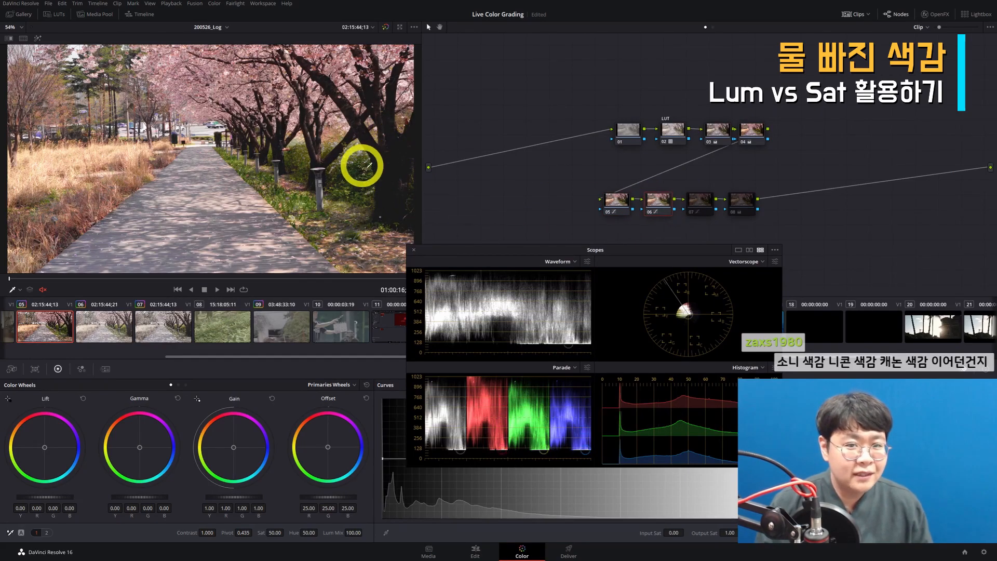
{"action": "left_click_drag", "start_coordinate": [551, 251], "coordinate": [517, 125]}
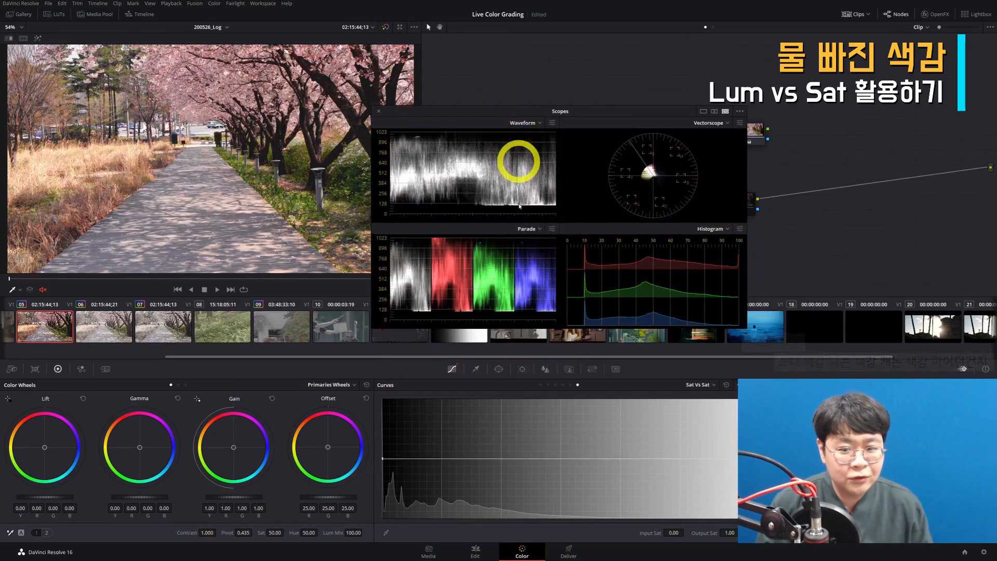
{"action": "left_click", "coordinate": [542, 387]}
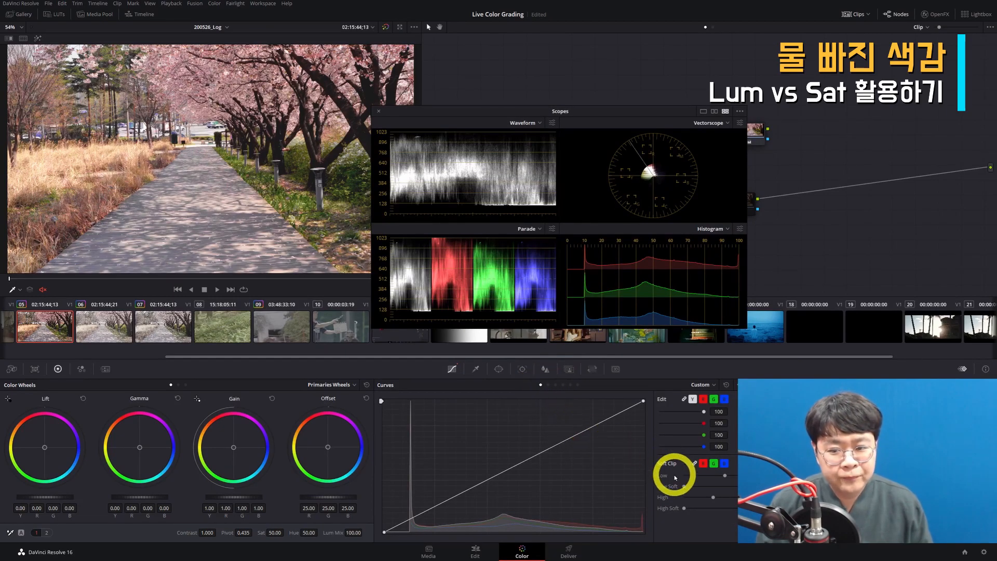
{"action": "mouse_move", "coordinate": [713, 499]}
{"action": "left_mouse_down"}
{"action": "mouse_move", "coordinate": [673, 498]}
{"action": "mouse_move", "coordinate": [706, 506]}
{"action": "mouse_move", "coordinate": [687, 503]}
{"action": "mouse_move", "coordinate": [698, 500]}
{"action": "left_mouse_up"}
{"action": "left_click_drag", "start_coordinate": [565, 119], "coordinate": [482, 276]}
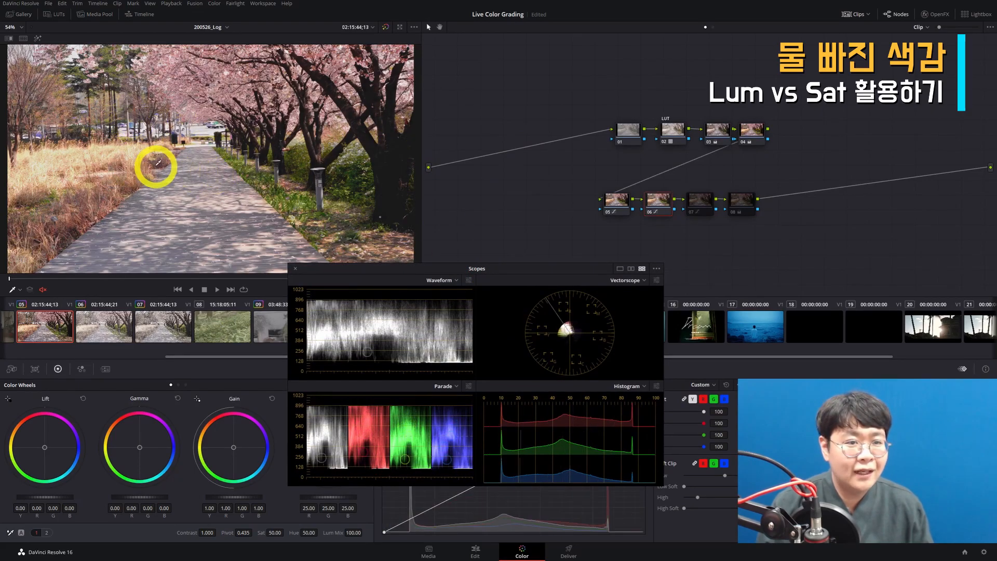
Toggle node 07 to compare its compressed contrast, leave it enabled, and re-enable the warm Offset on node 08.
{"action": "left_click", "coordinate": [699, 200]}
{"action": "key", "text": "ctrl+d"}
{"action": "key", "text": "ctrl+d"}
{"action": "key", "text": "ctrl+d"}
{"action": "key", "text": "ctrl+d"}
{"action": "key", "text": "ctrl+d"}
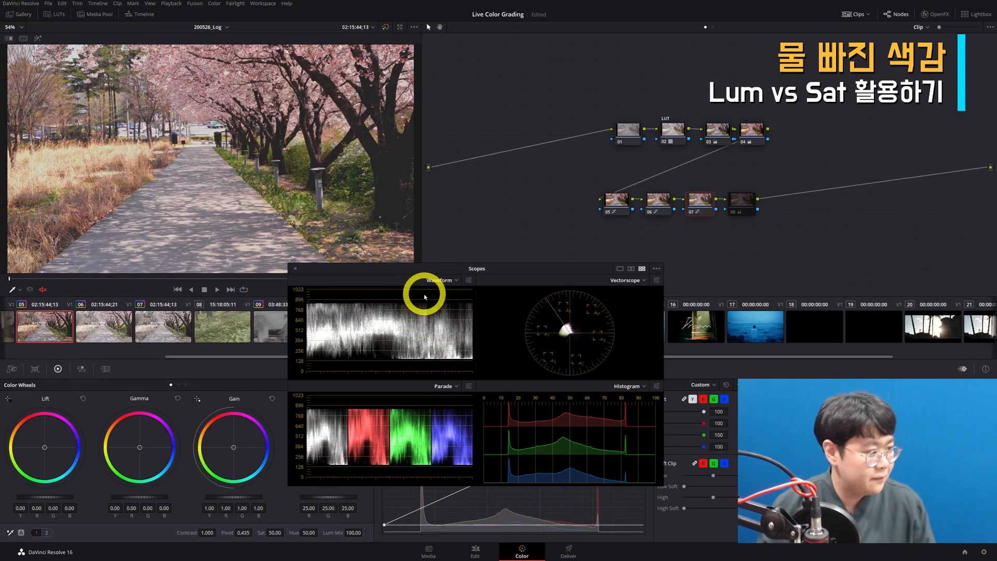
{"action": "left_click", "coordinate": [744, 207]}
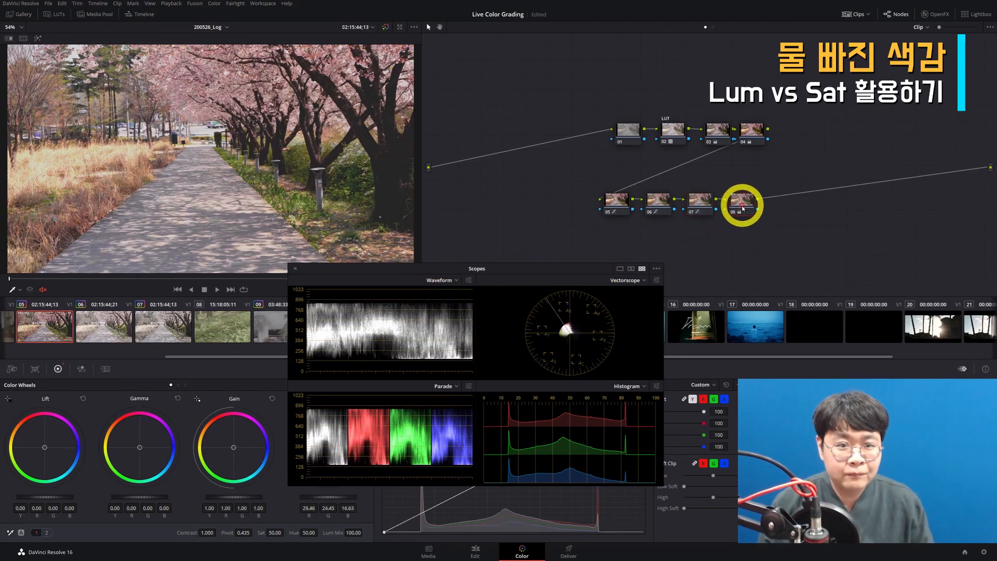
{"action": "key", "text": "ctrl+d"}
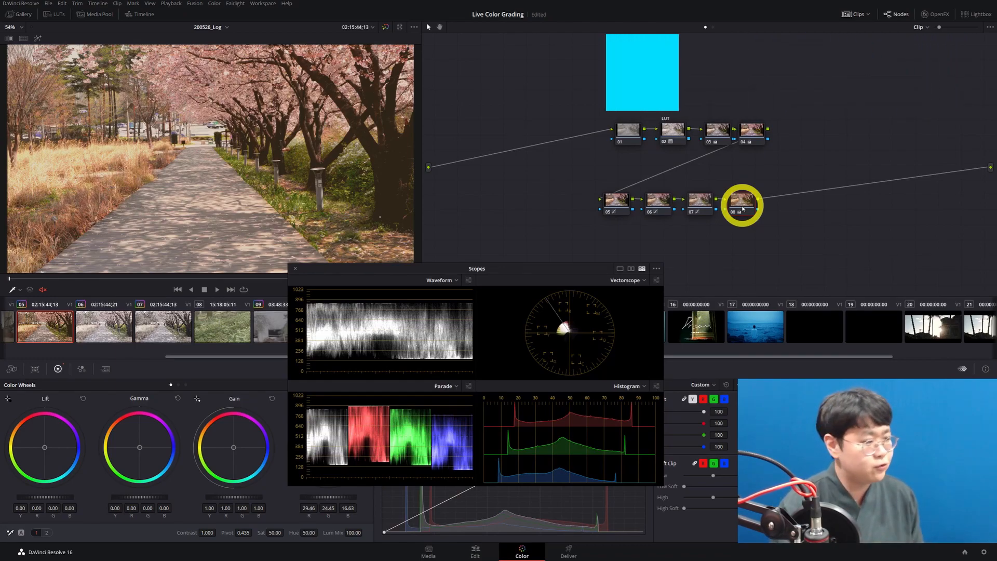